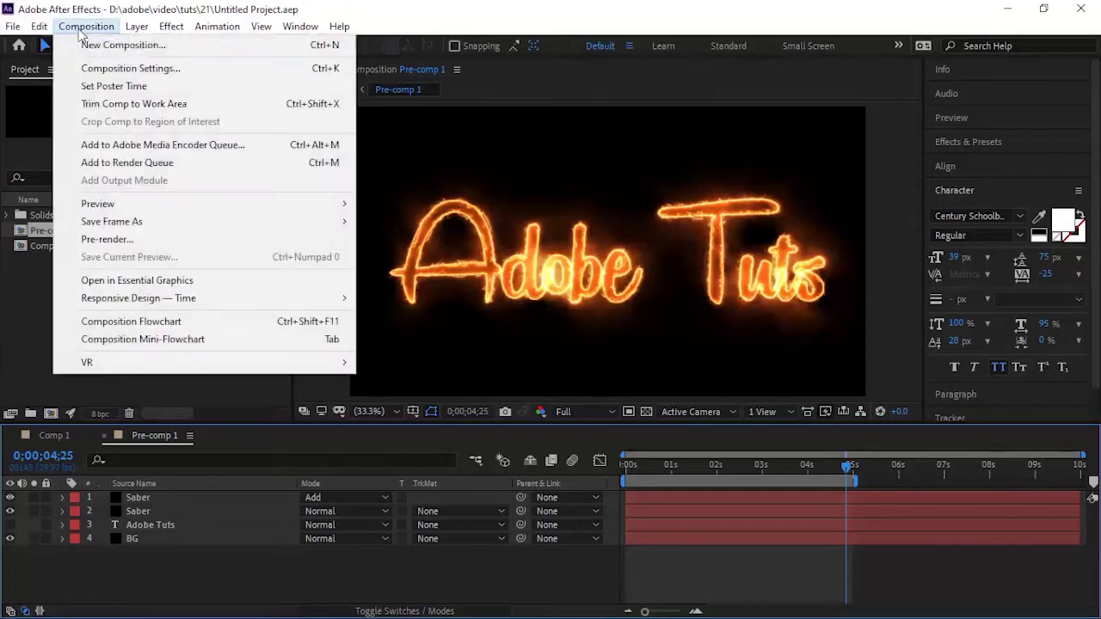
- Create a composition named Main with a duration of 0:00:05:00
left_click(101, 45)
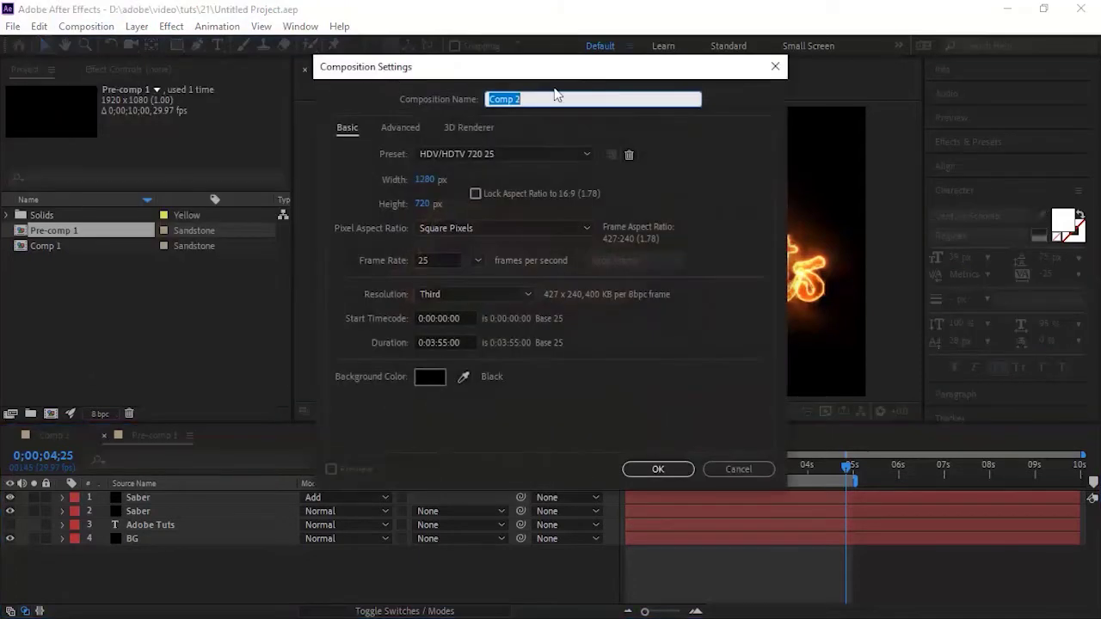
type("M")
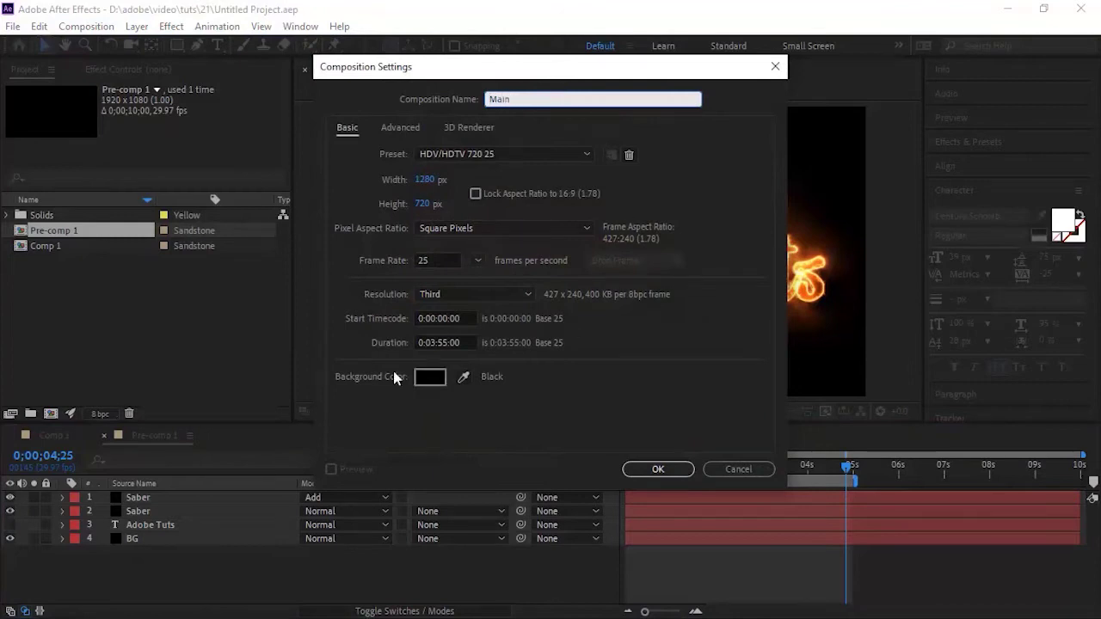
type("ain")
left_click(436, 342)
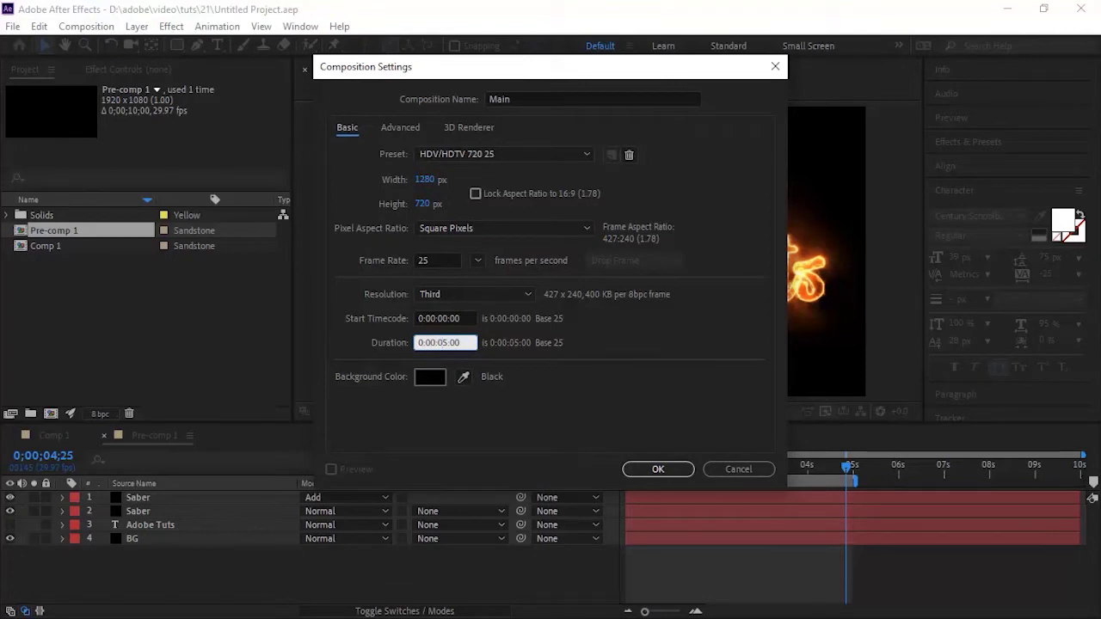
key("Return")
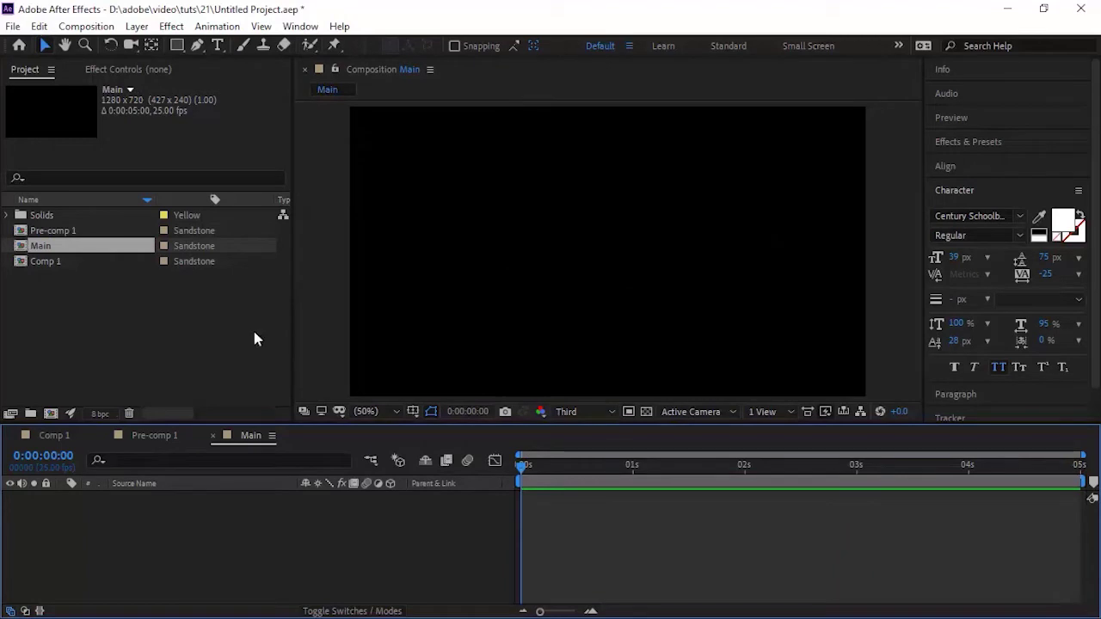
- Add a text layer reading "Fire Demo" to the Main composition
left_click(217, 46)
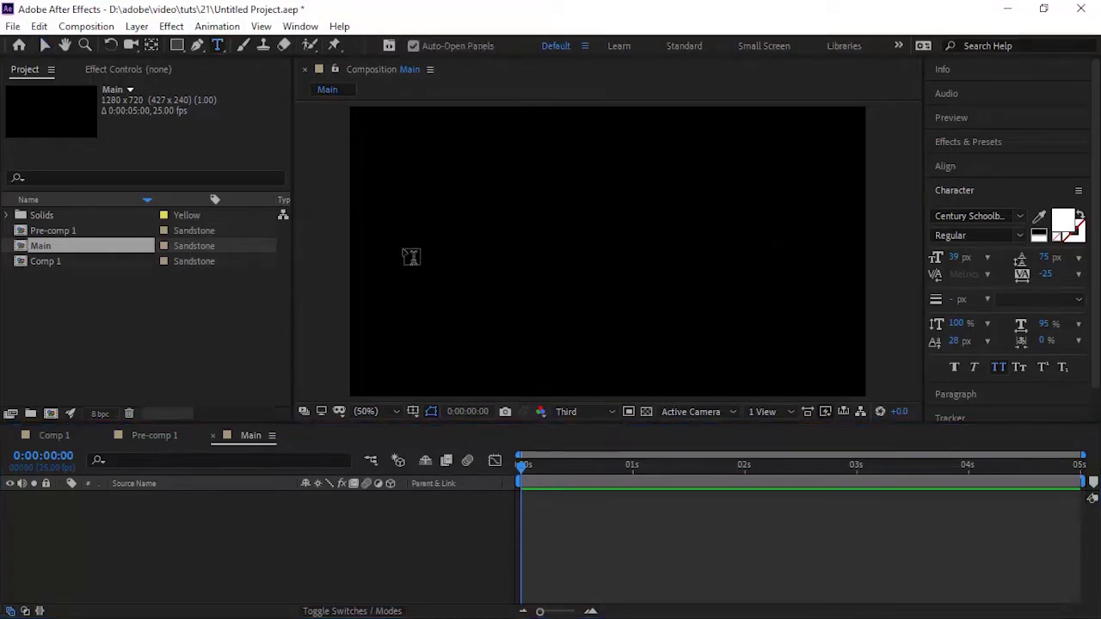
left_click(404, 241)
type("Fire Demo")
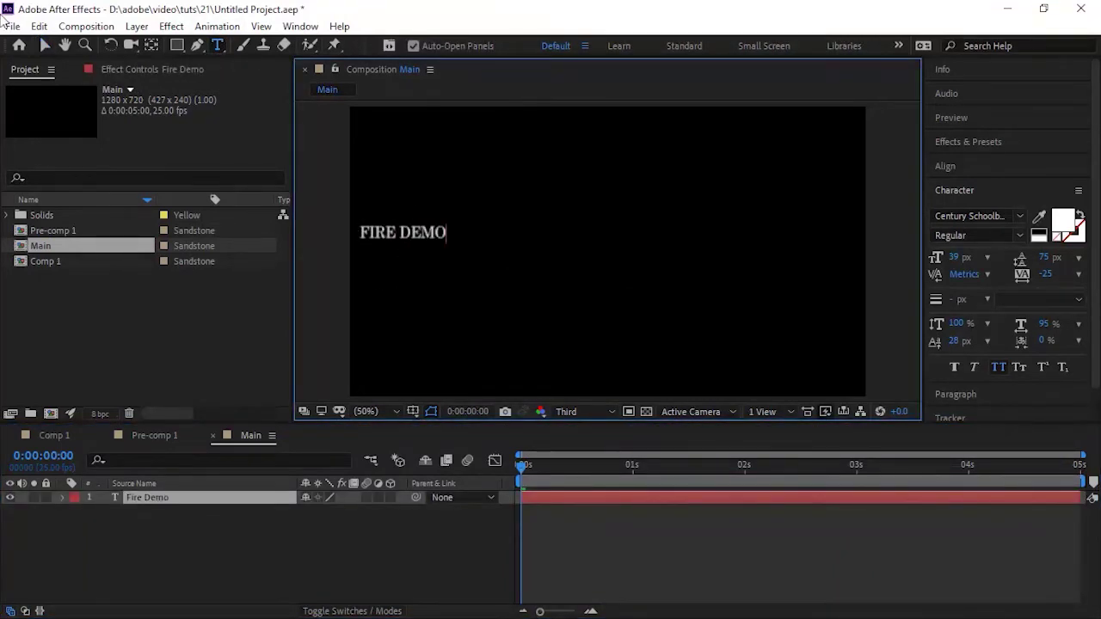
left_click(45, 46)
- Set the text in the Remachine Script font, turn off All Caps, and enlarge it to span most of the frame
left_click(972, 216)
type("rem")
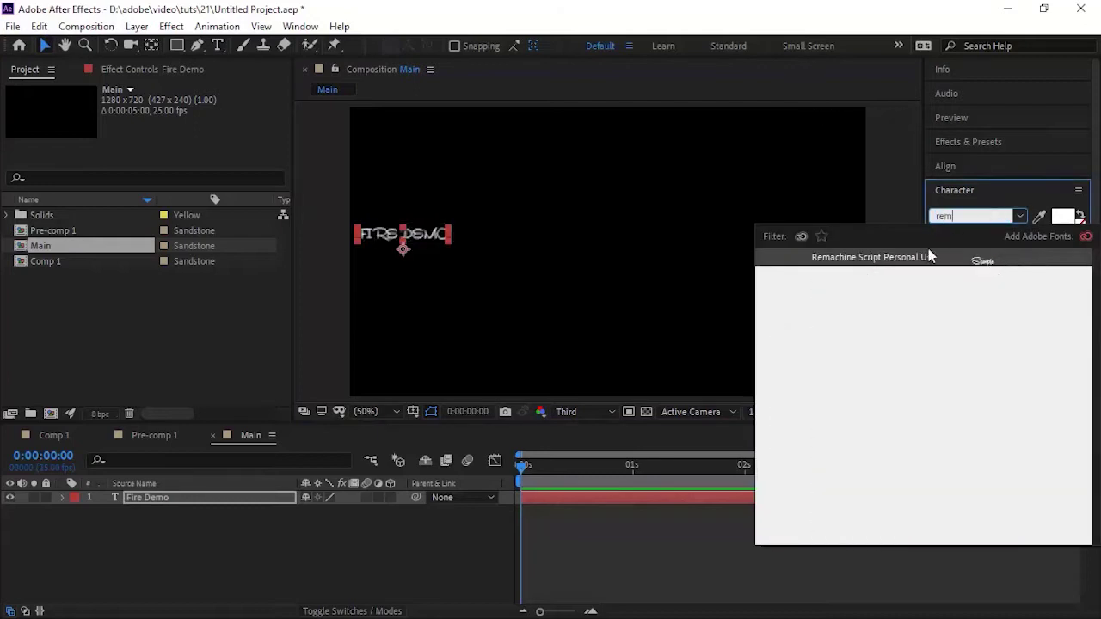
left_click(927, 255)
left_click_drag(957, 259, 1032, 372)
left_click(999, 369)
left_click_drag(478, 237, 649, 254)
left_click_drag(957, 258, 1079, 274)
- Centre the Fire Demo text horizontally and vertically in the composition
left_click(945, 166)
left_click(967, 206)
left_click(1051, 206)
left_click(424, 573)
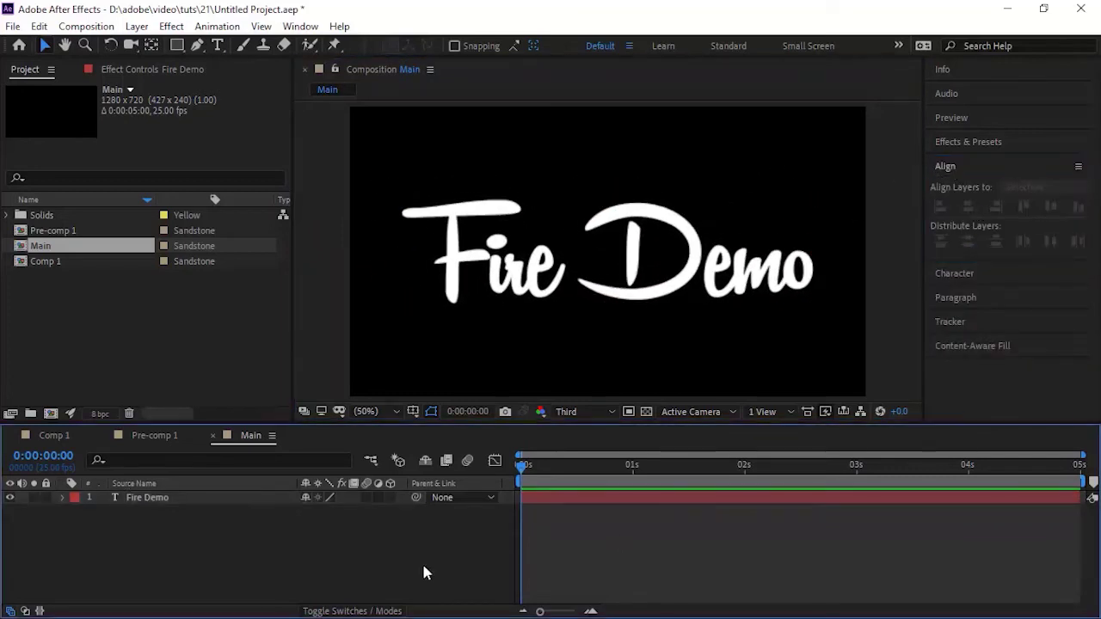
- Create a black 1280 × 720 px solid layer named Saber-1
right_click(424, 573)
mouse_move(606, 387)
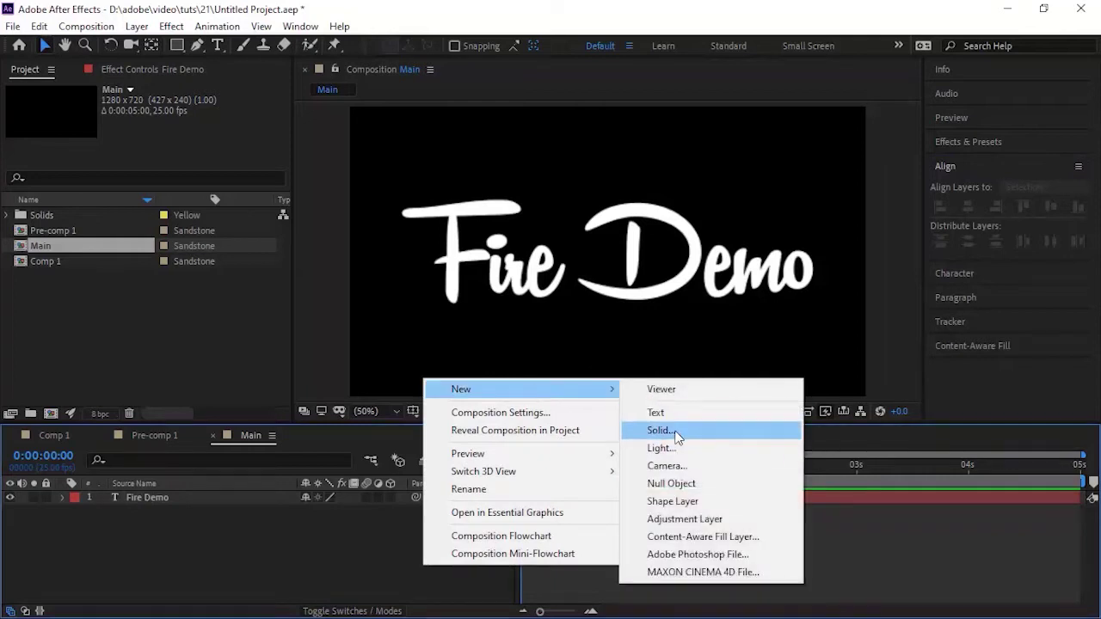
left_click(675, 431)
type("Saber-1")
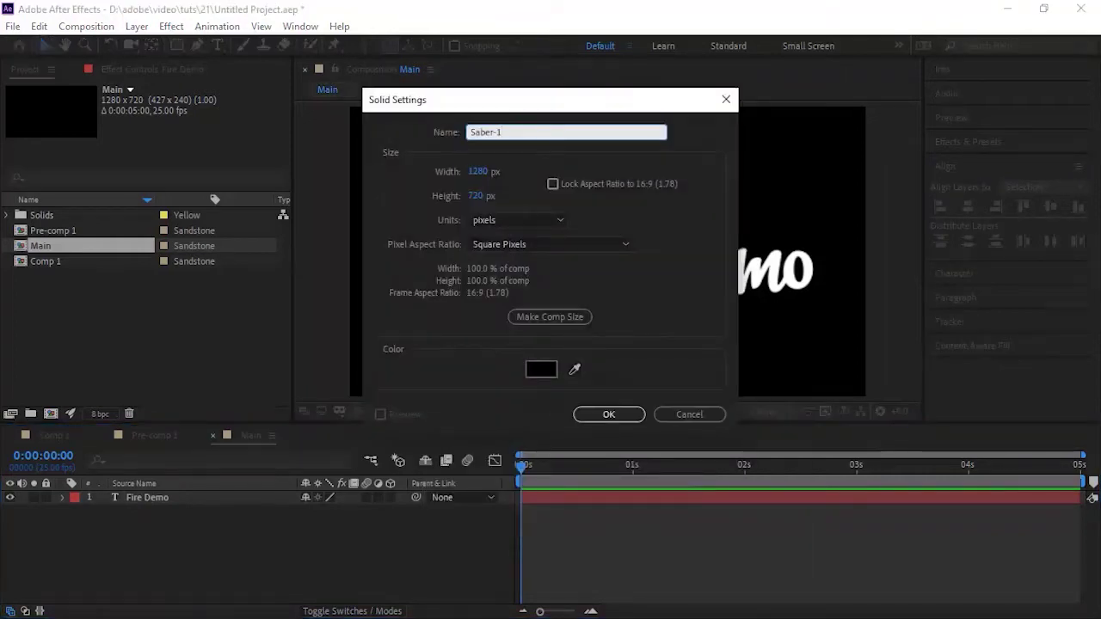
key("Return")
- Apply the Video Copilot Saber effect to the Saber-1 solid
left_click(136, 27)
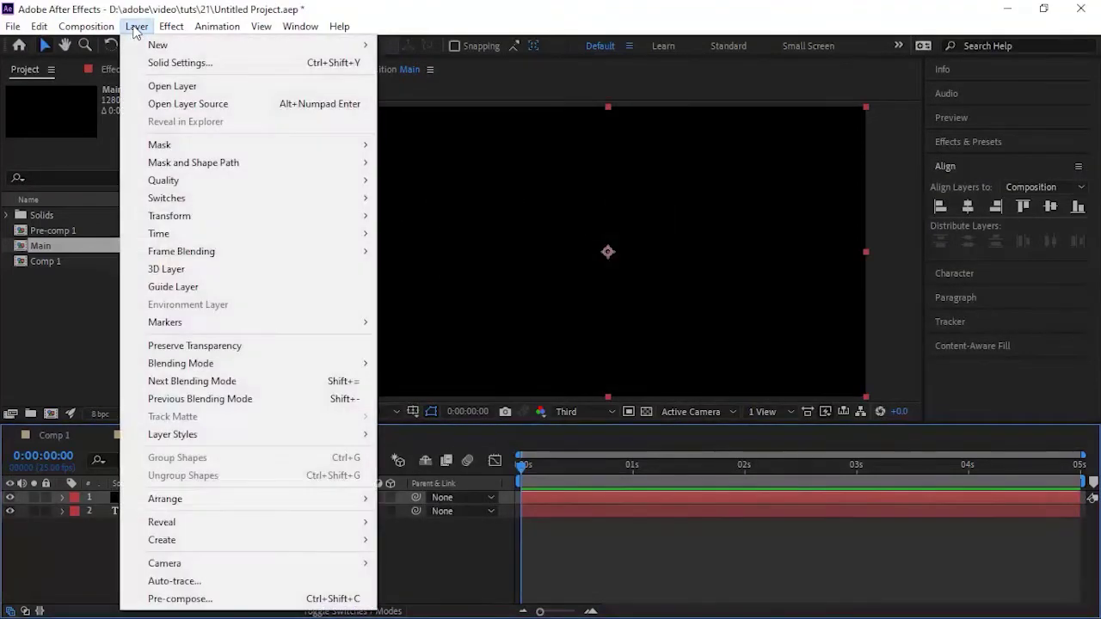
mouse_move(171, 30)
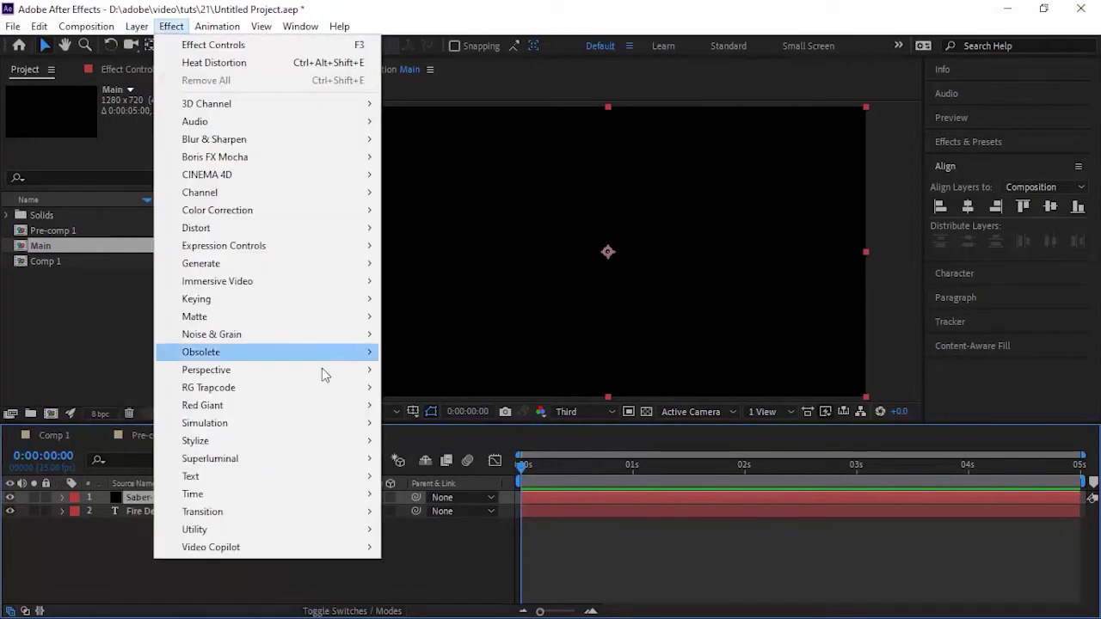
mouse_move(372, 556)
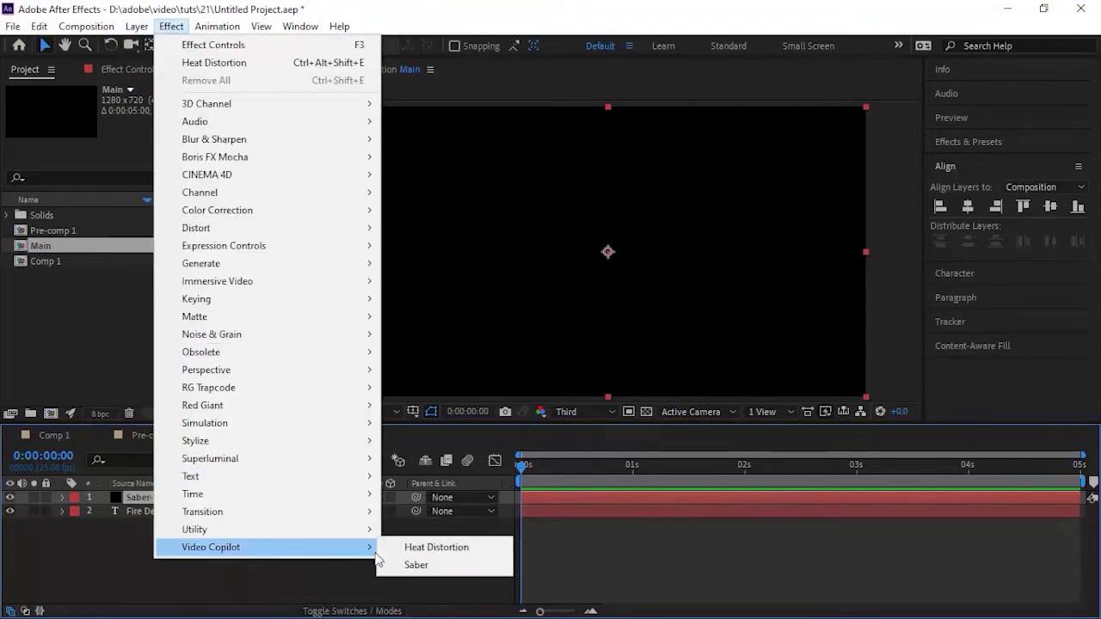
left_click(420, 569)
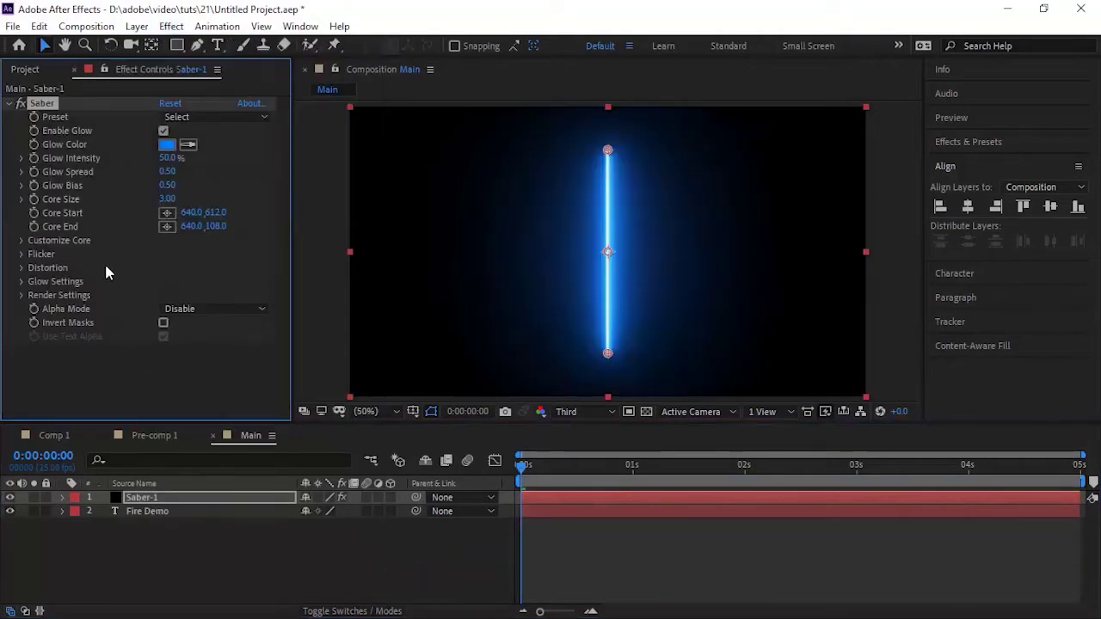
- Set Saber's Core Type to Text Layer with Fire Demo as the text layer, and hide the original text layer
left_click(20, 240)
left_click(172, 247)
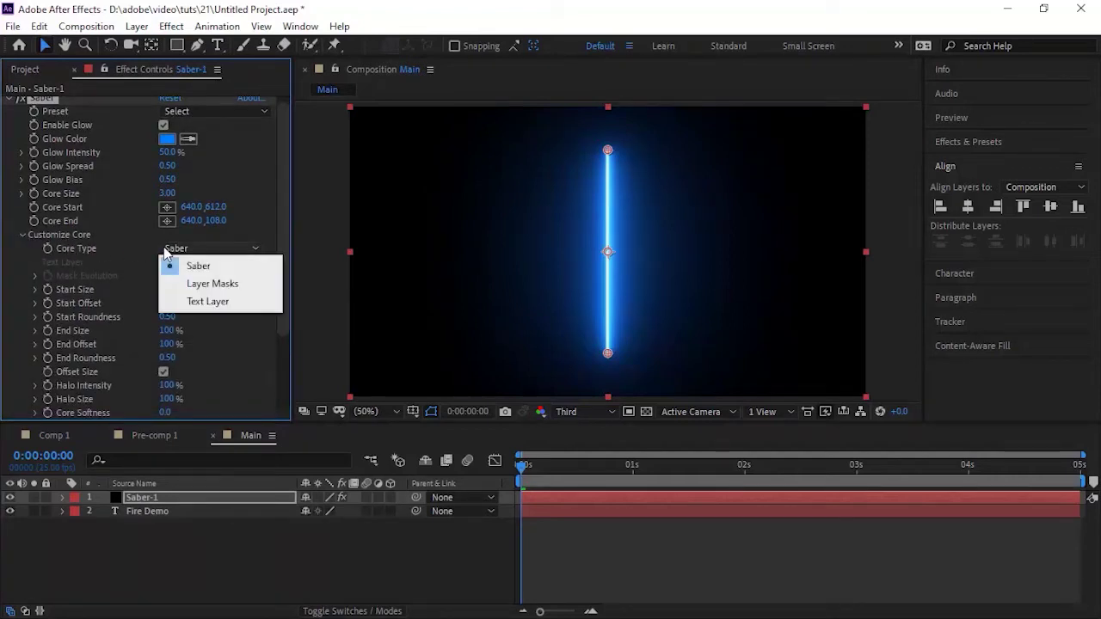
left_click(208, 303)
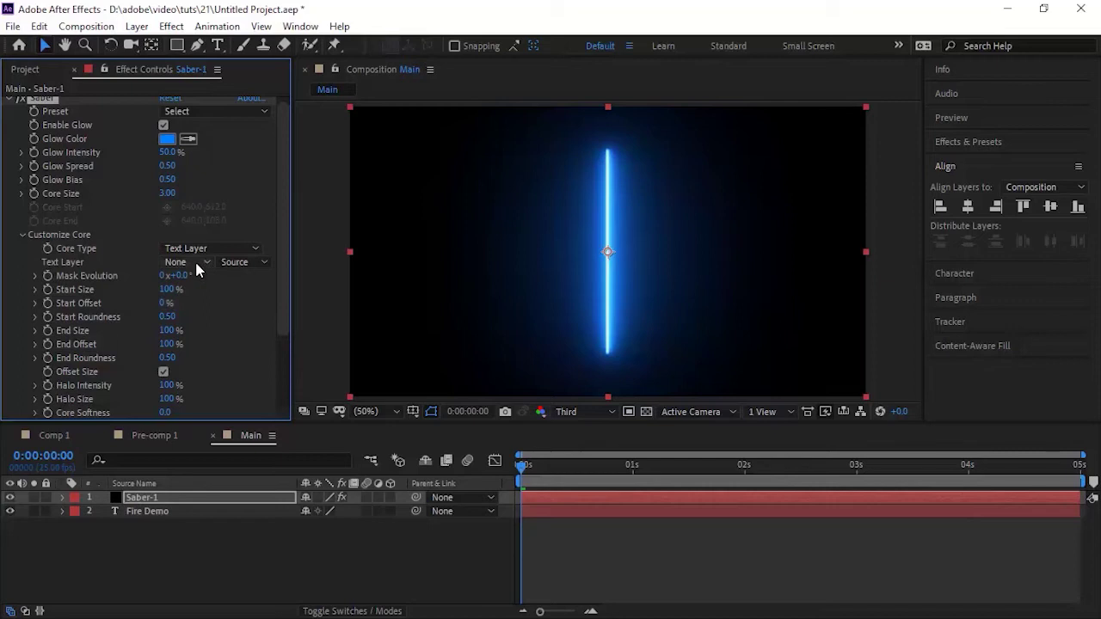
left_click(194, 260)
left_click(219, 322)
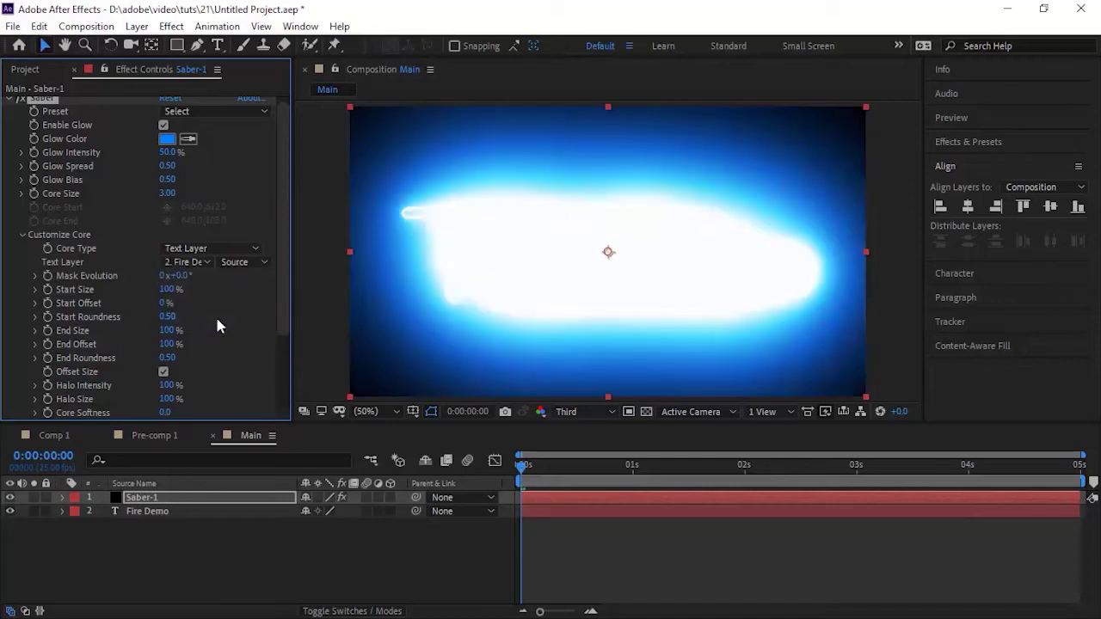
left_click(9, 511)
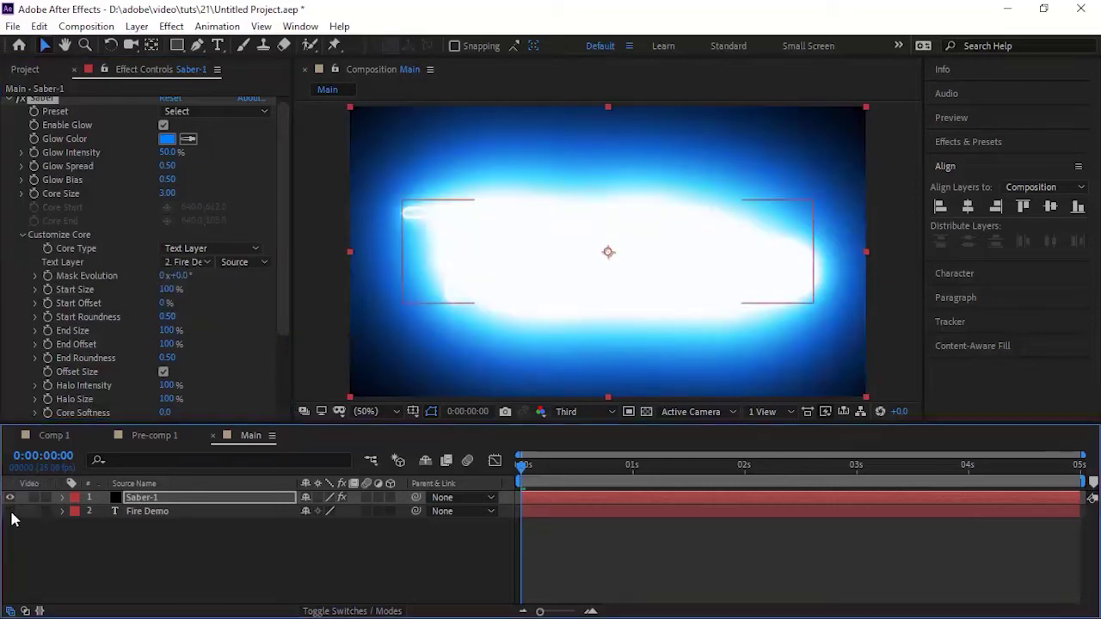
- Change the Saber glow colour to orange FF7200, with hue 27° and green 114
left_click(163, 125)
left_click(166, 139)
left_click(344, 237)
type("27")
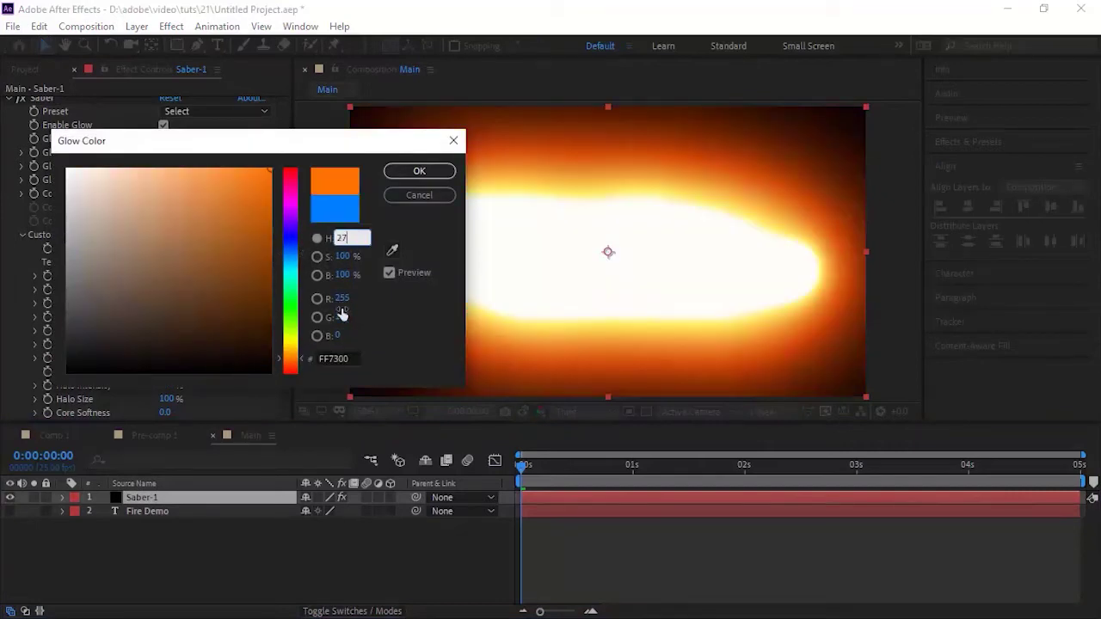
left_click(341, 315)
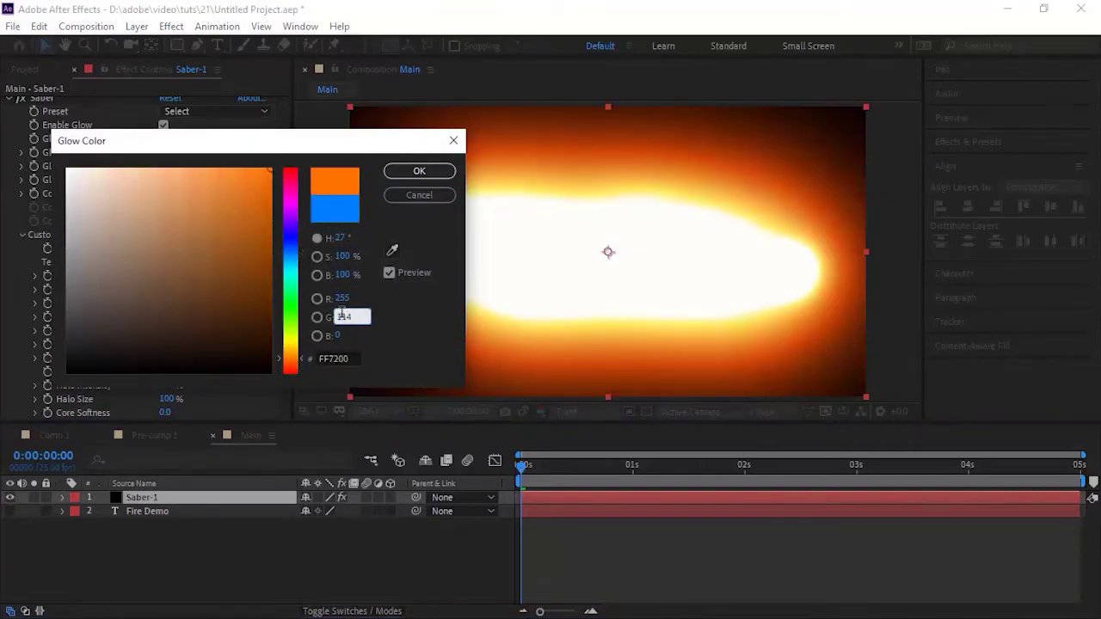
key("Return")
- Set the Saber Glow Intensity to 85% and the Glow Spread to 0.20
left_click_drag(580, 470, 443, 471)
scroll(179, 243, "up", 1)
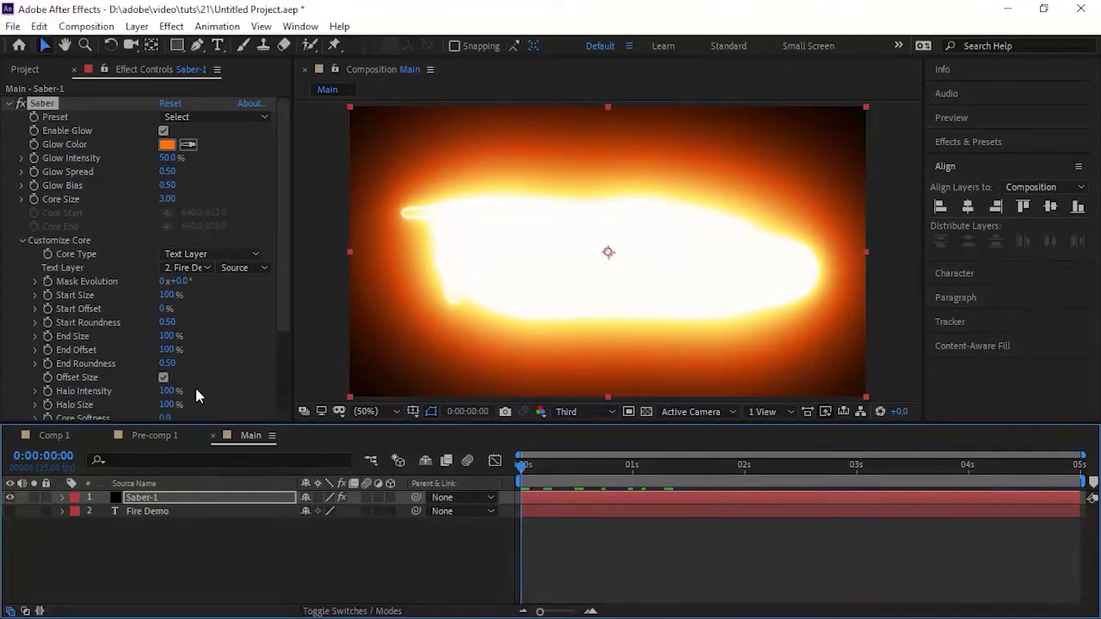
left_click(168, 159)
type("85")
key("Return")
left_click(167, 172)
type("0.2")
key("Return")
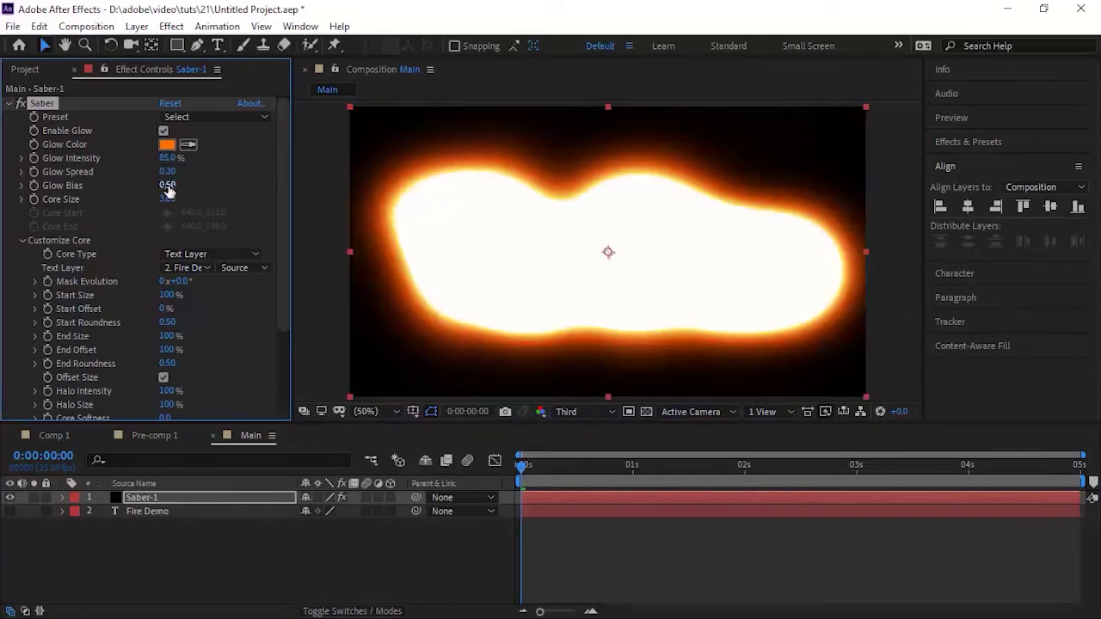
- Set the Saber Glow Bias to 0.05 and the Core Size to 0.70
left_click(167, 185)
type(".05")
key("Return")
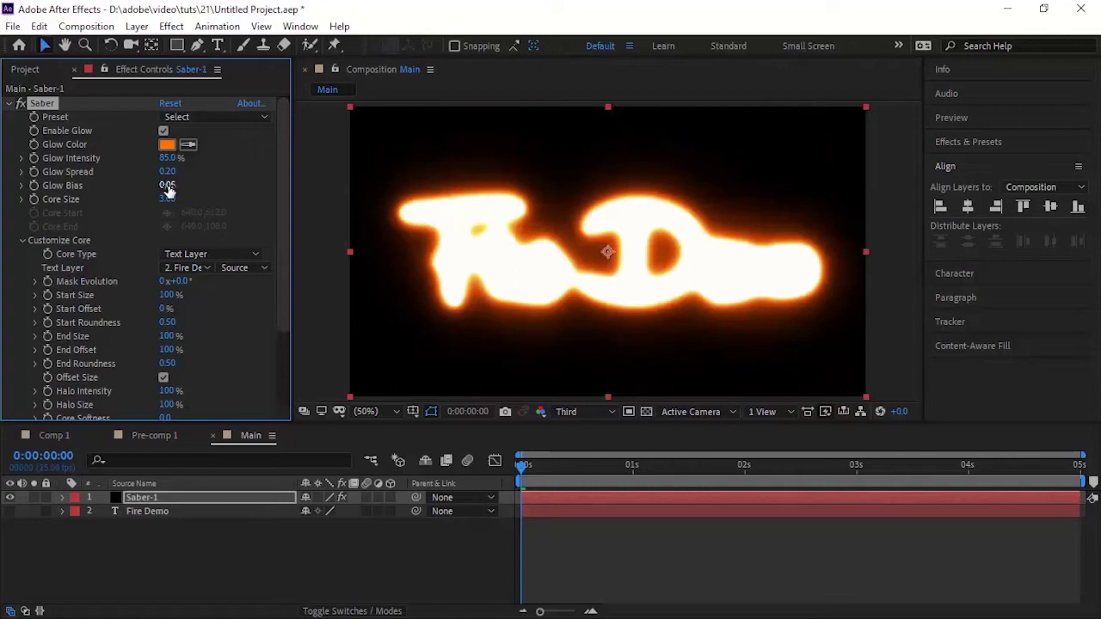
left_click(167, 199)
type(".7")
type(".70")
key("Return")
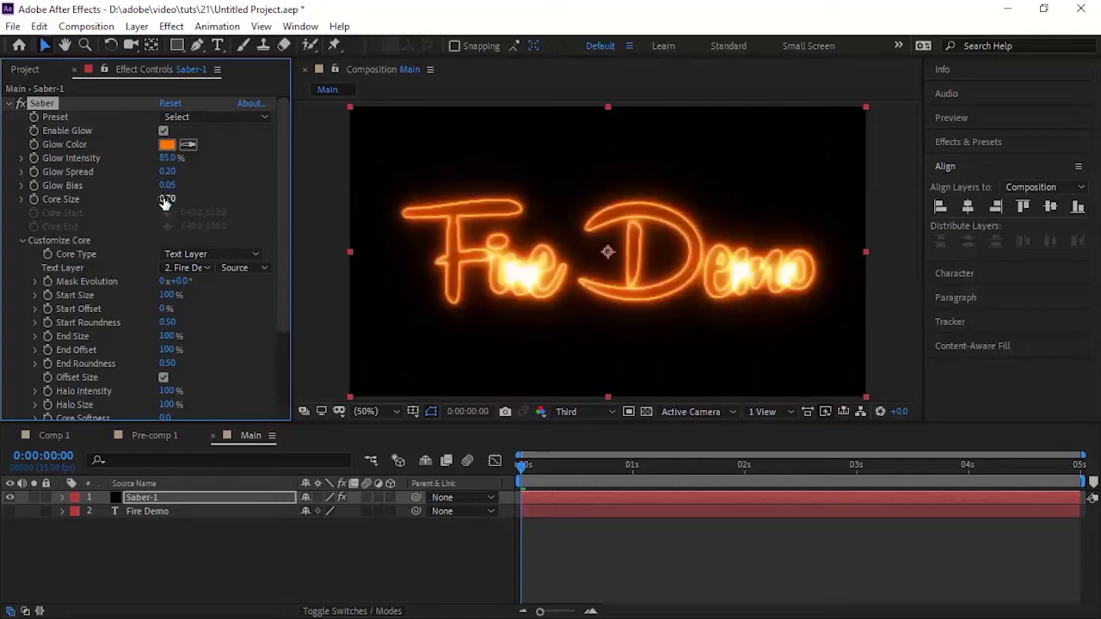
- Set the core's Mask Evolution to 75° and its Start Size to 90%
left_click(181, 283)
type("75")
key("Return")
left_click(166, 295)
type("50")
key("Return")
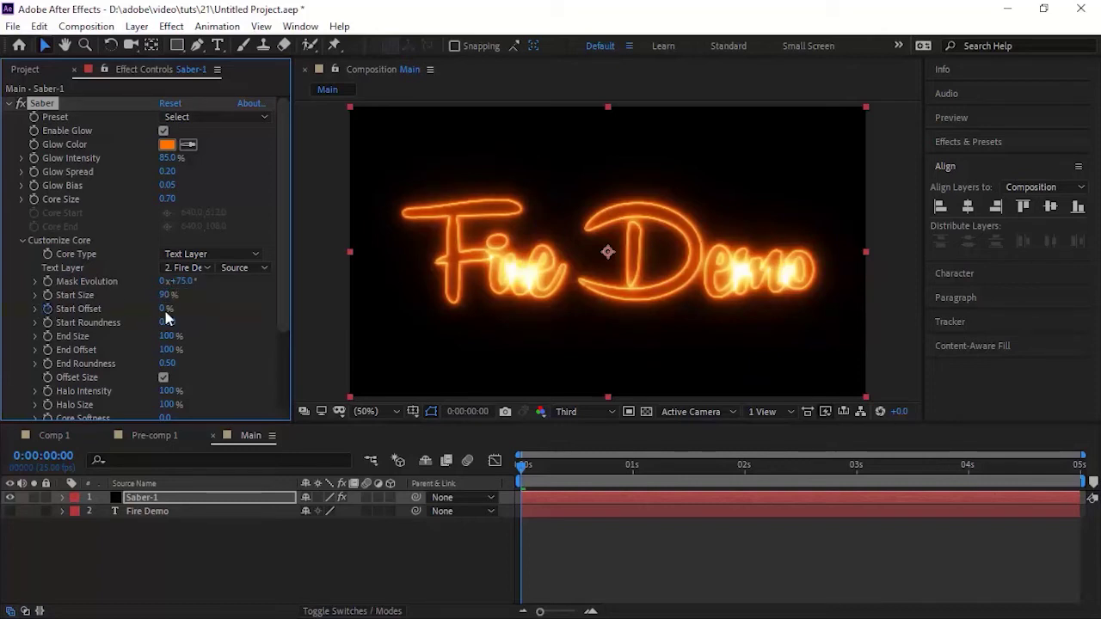
- Keyframe the Saber Start Offset at 100% at the beginning and 0% at 0:00:04:00
left_click(166, 309)
type("100")
key("Return")
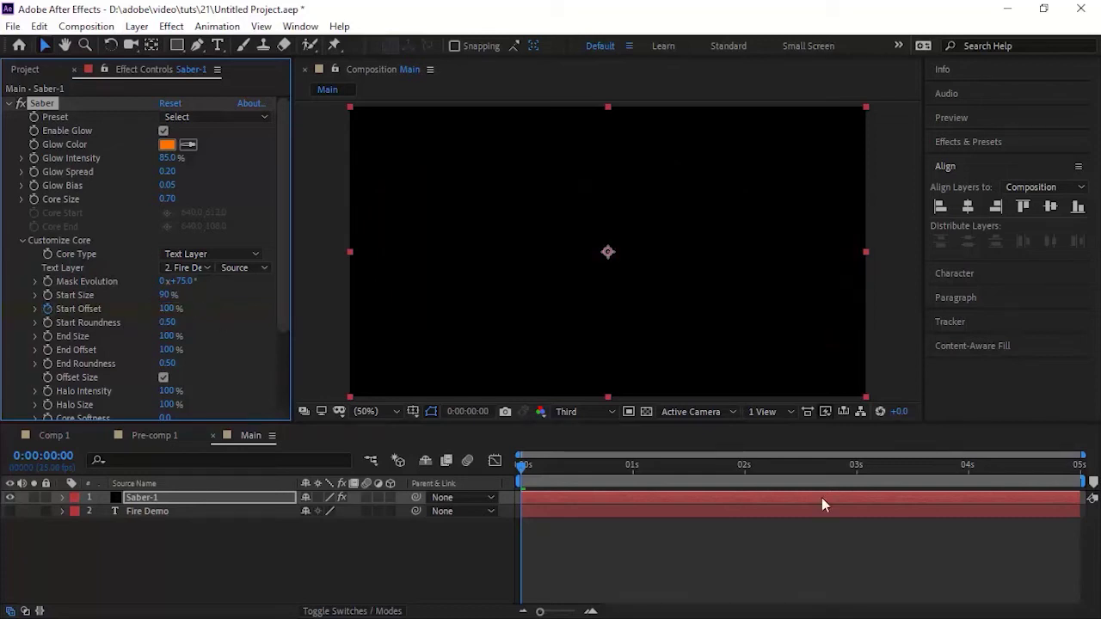
left_click_drag(931, 469, 967, 473)
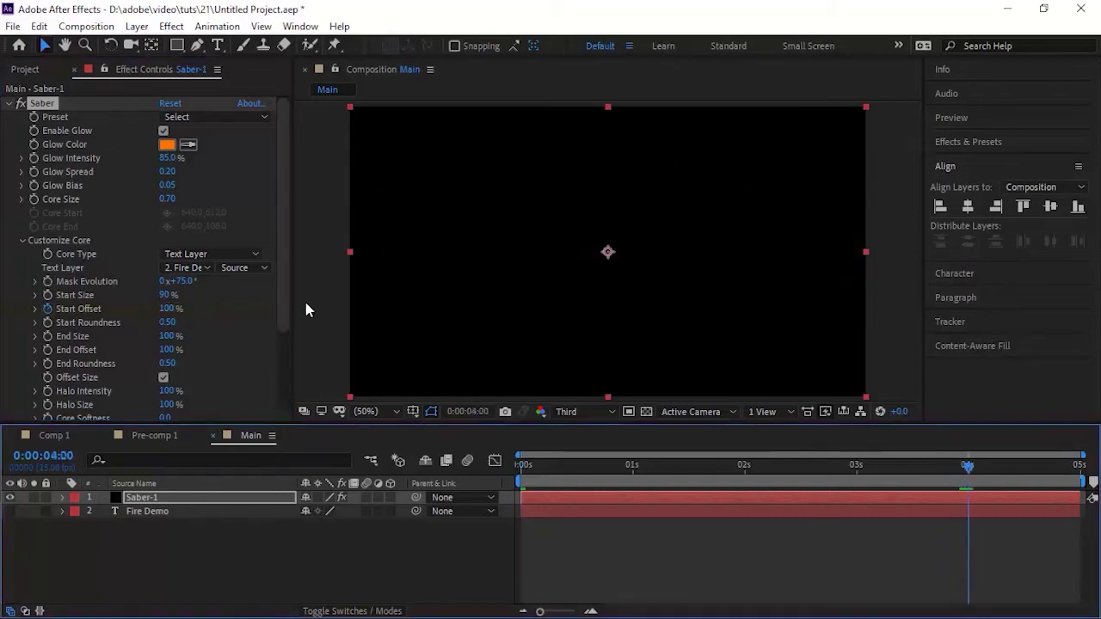
left_click(166, 309)
type("0")
key("Return")
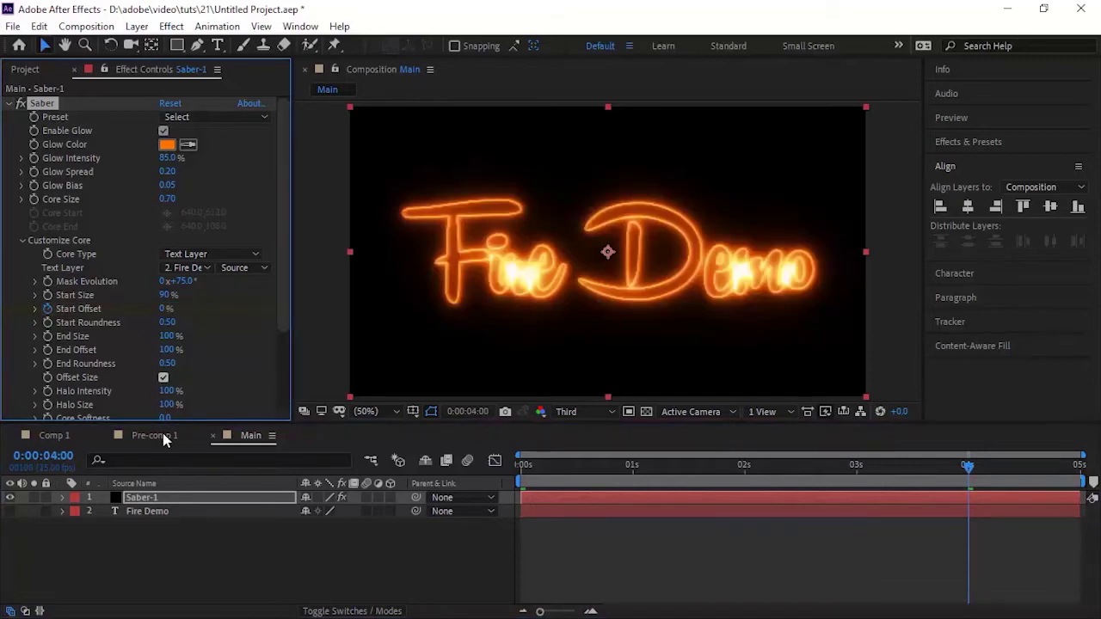
- Set the incoming velocity influence of the Start Offset keyframe at 4 seconds to 100% and preview the animation
key("u")
left_click_drag(1042, 573, 937, 492)
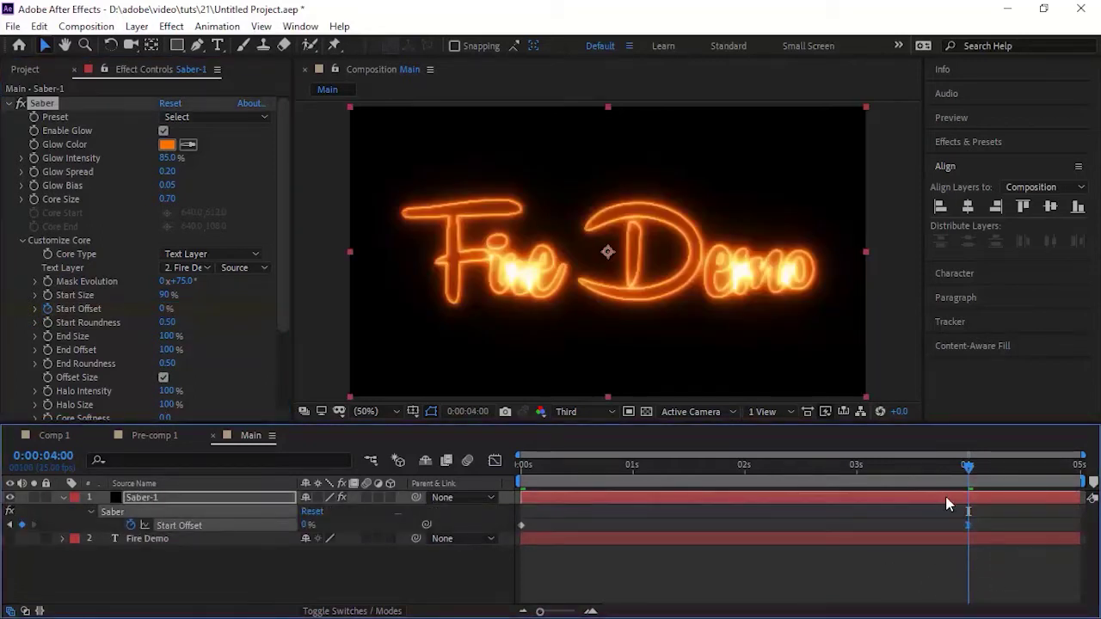
right_click(967, 524)
left_click(985, 504)
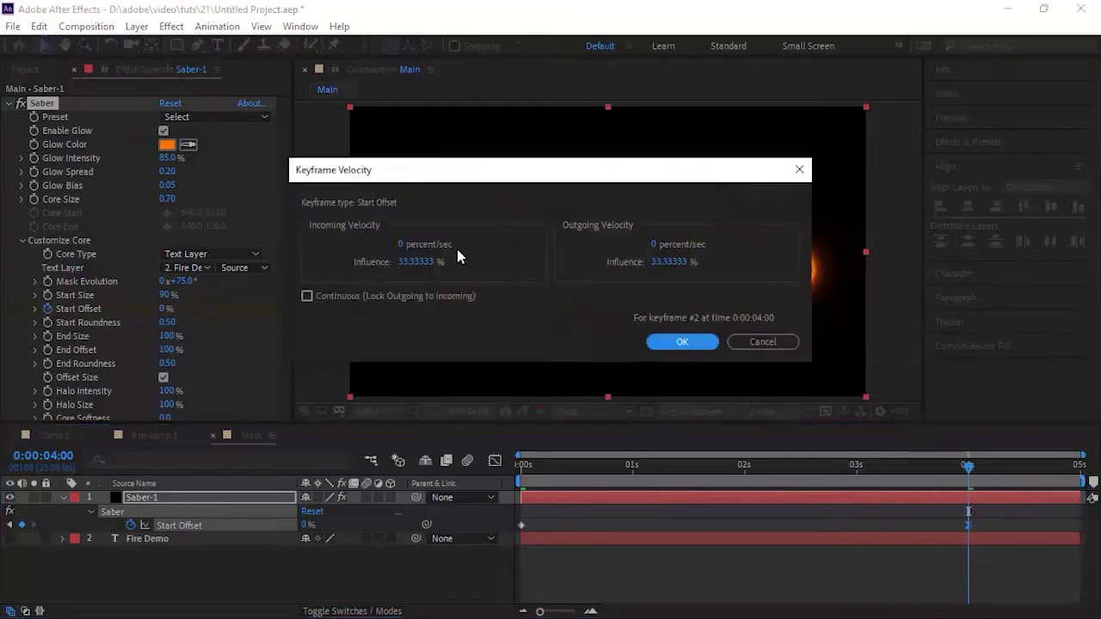
left_click(418, 263)
type("100")
key("Return")
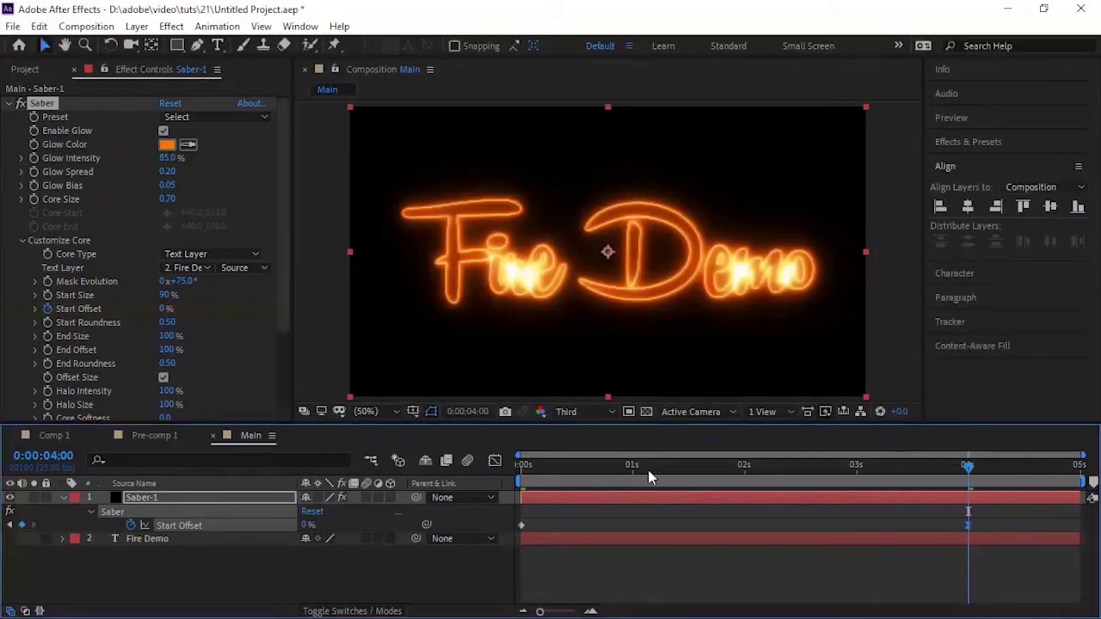
left_click_drag(651, 468, 973, 471)
- Collapse the Saber-1 layer's properties and set its Saber Alpha Mode to Mask Glow
left_click(286, 574)
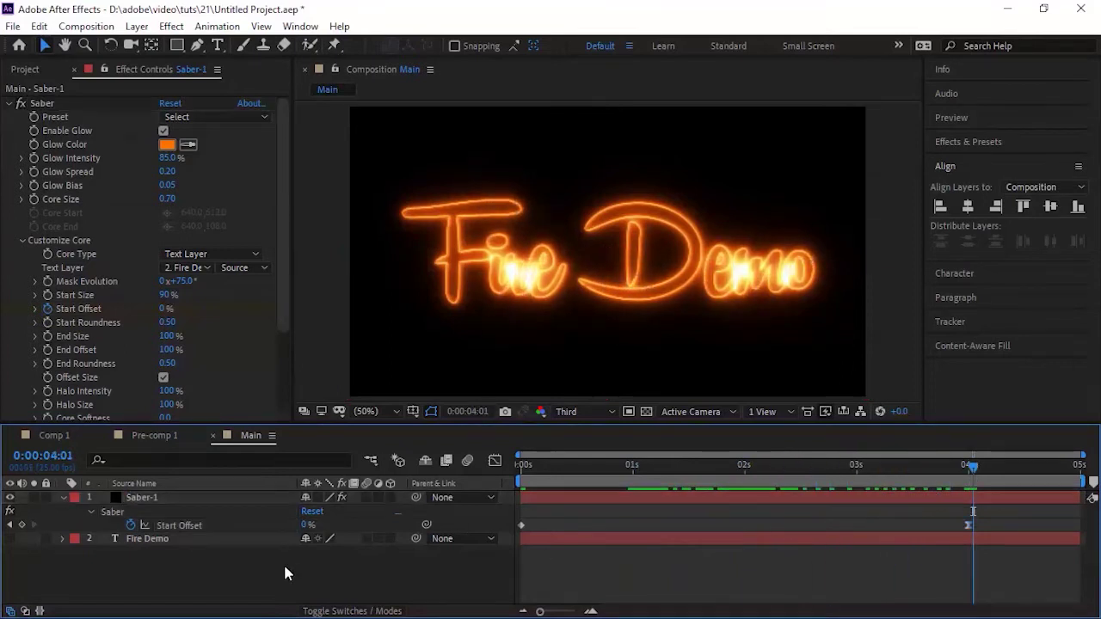
left_click(62, 498)
left_click(206, 498)
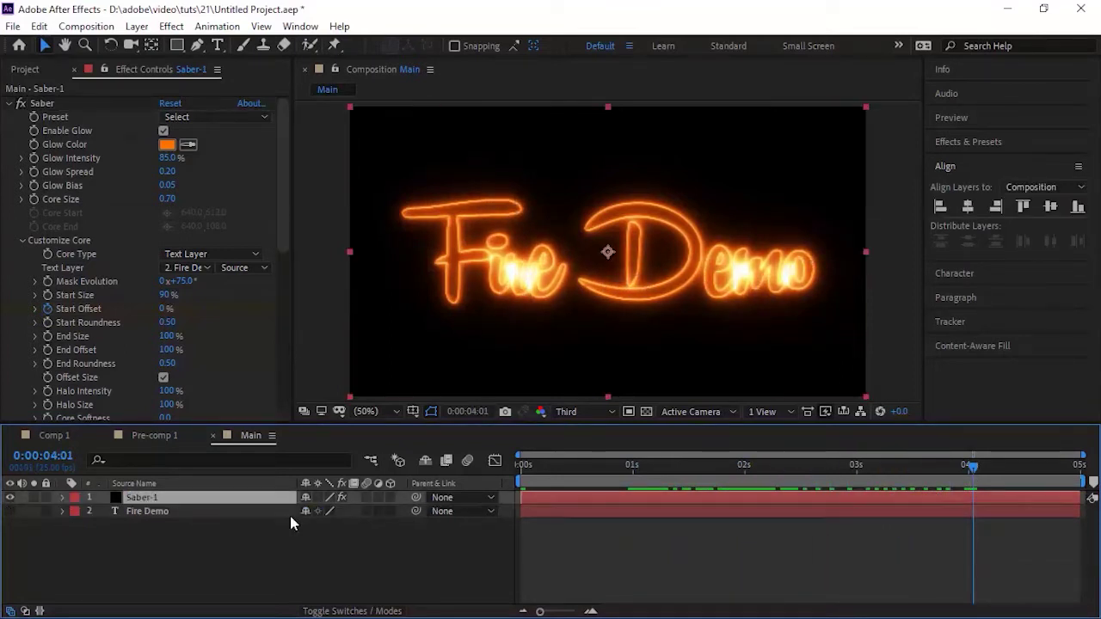
left_click_drag(277, 228, 279, 361)
left_click(20, 165)
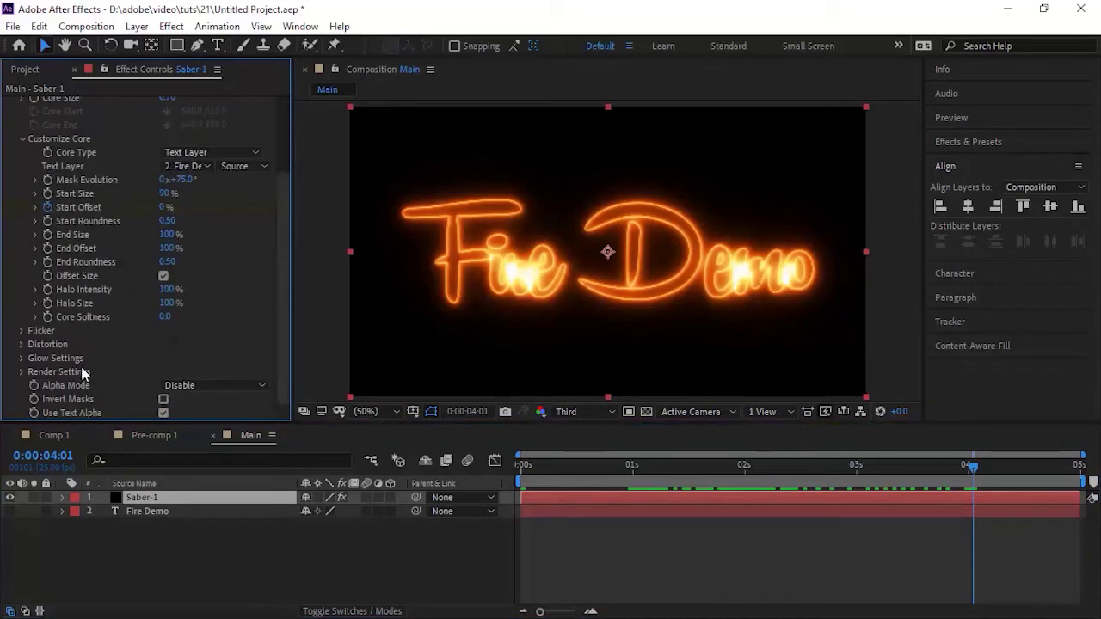
left_click(214, 385)
left_click(211, 440)
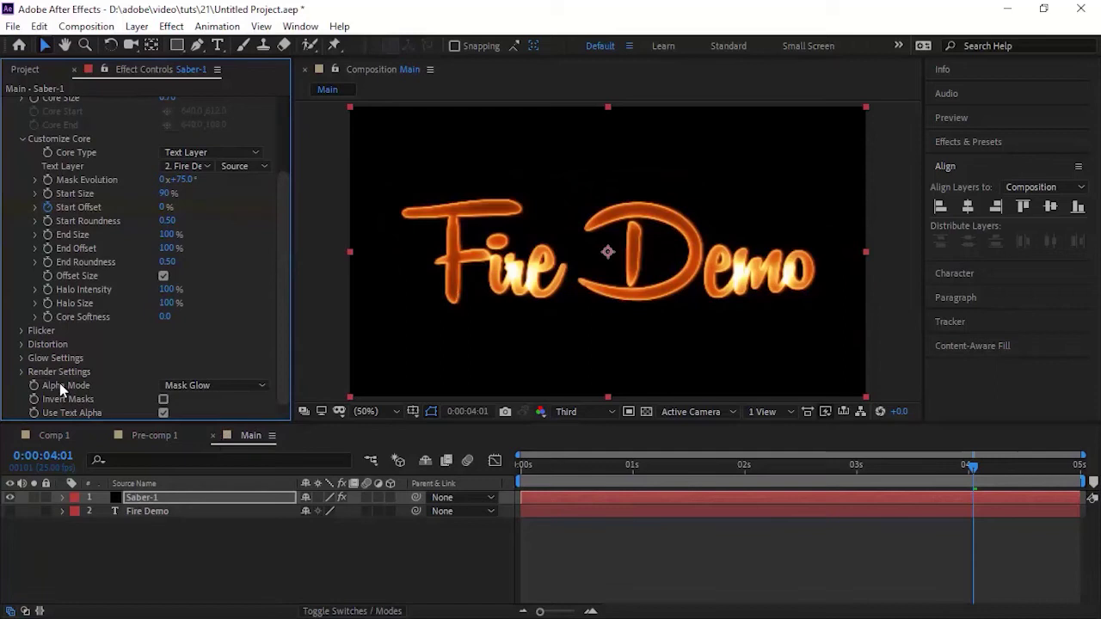
- Set Saber-1's Brightness in its Saber render settings to 0.65 and view the composition at Full resolution near 4 seconds
left_click(20, 372)
left_click(170, 372)
type(".65")
key("Return")
left_click_drag(523, 464, 965, 471)
left_click(572, 412)
left_click(574, 467)
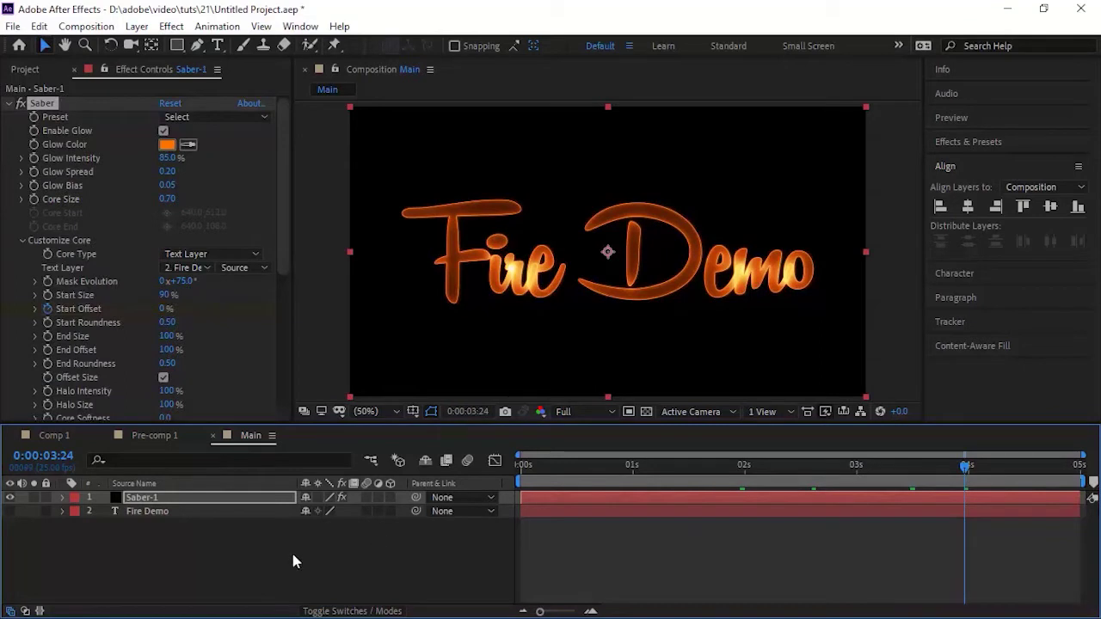
- Duplicate the Saber-1 layer and rename the copy Saber-2
left_click(293, 554)
left_click(183, 499)
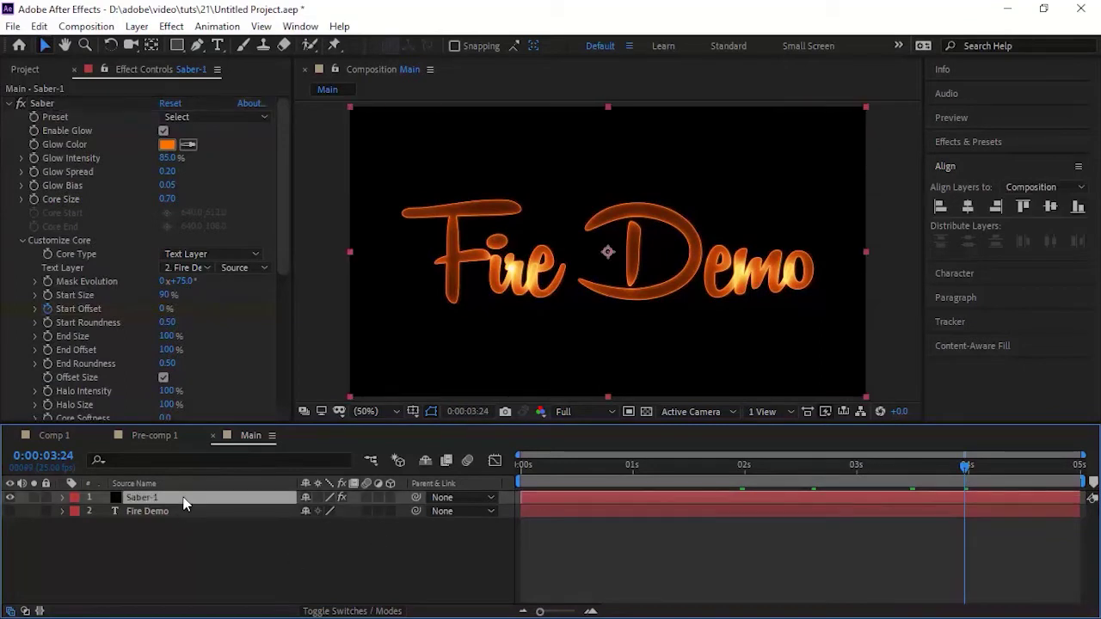
key("ctrl+d")
key("Return")
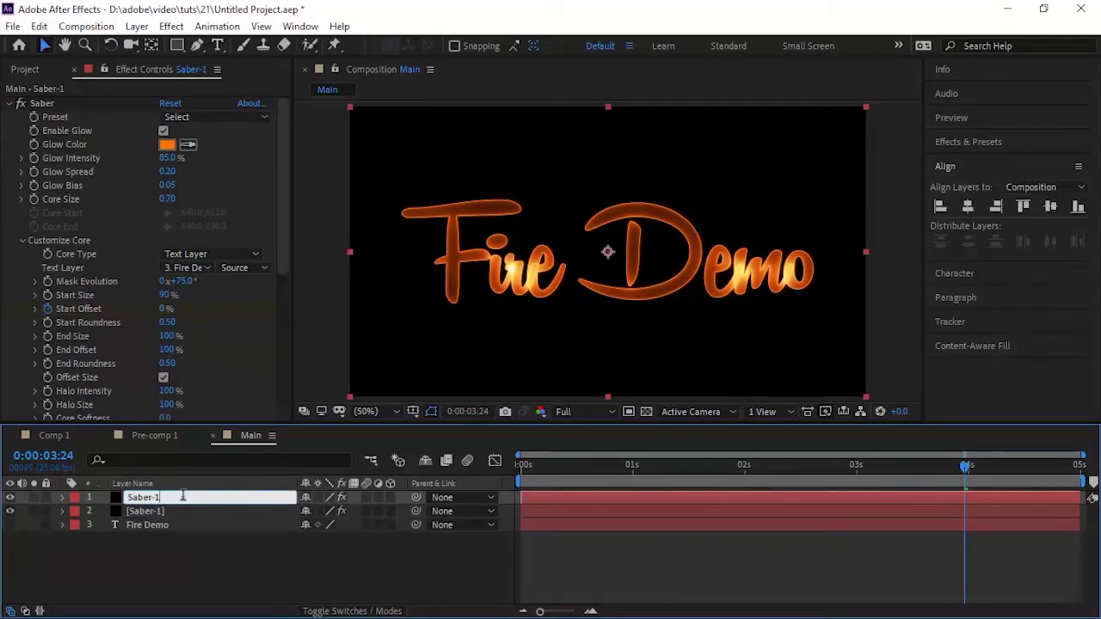
type("2")
key("Return")
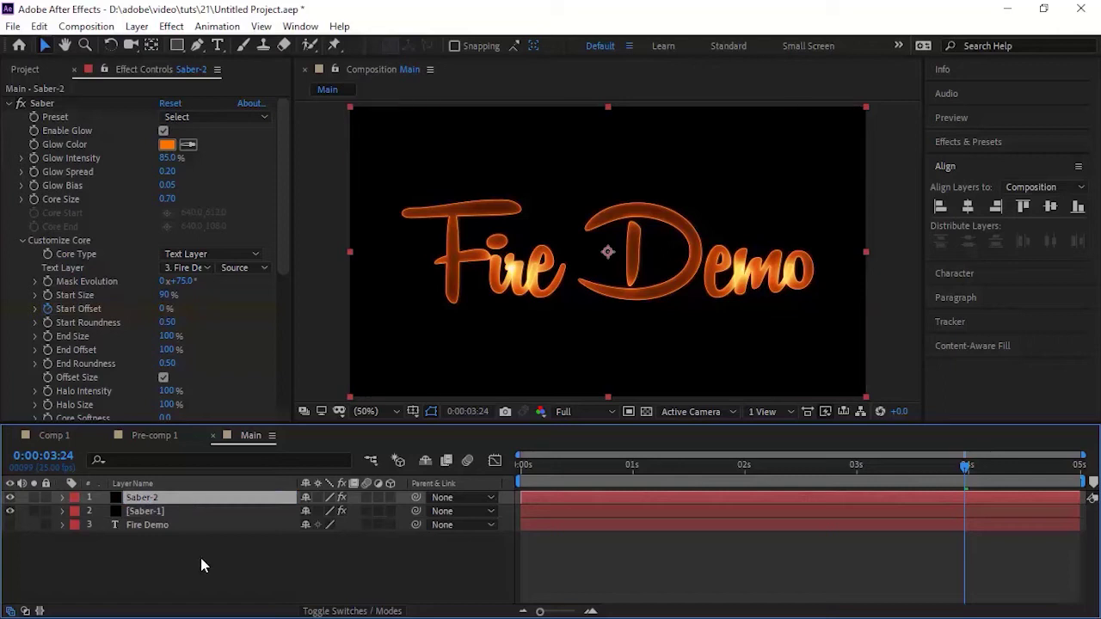
left_click(200, 558)
- Apply the Energize preset to the Saber effect on the Saber-2 layer
left_click(173, 498)
left_click(235, 117)
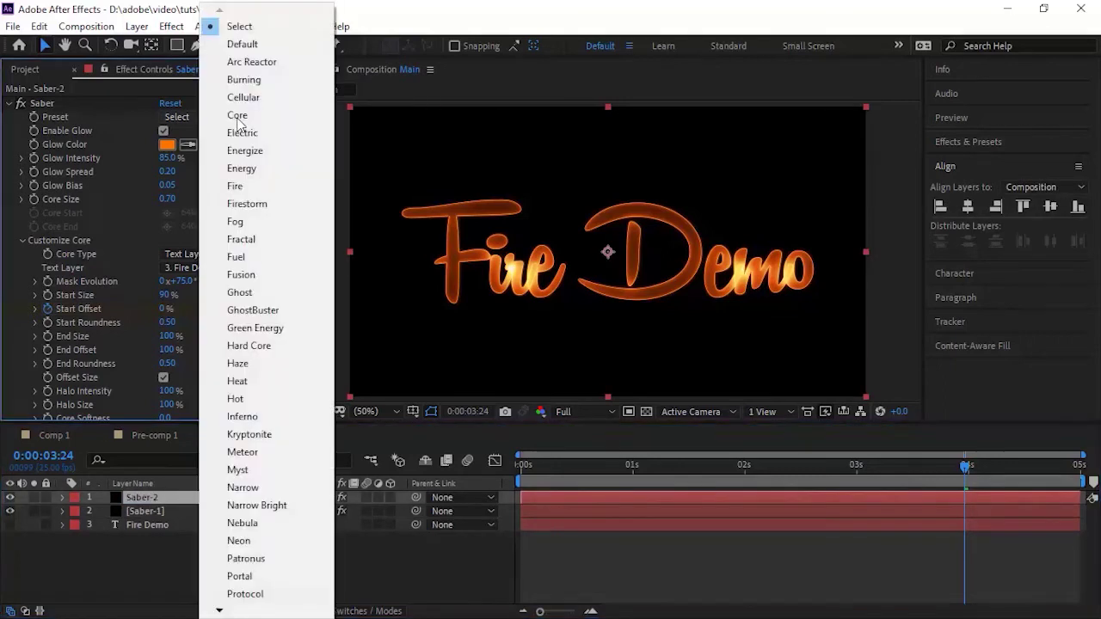
left_click(246, 151)
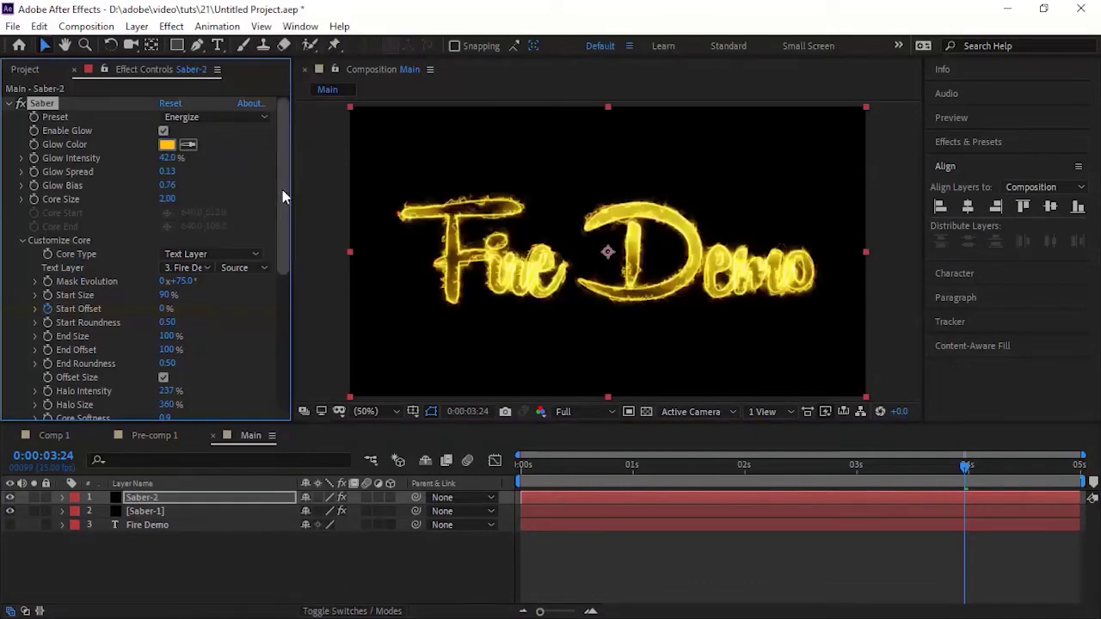
- Match Saber-2's Glow Color to Saber-1's by setting it to FF7200
left_click(155, 511)
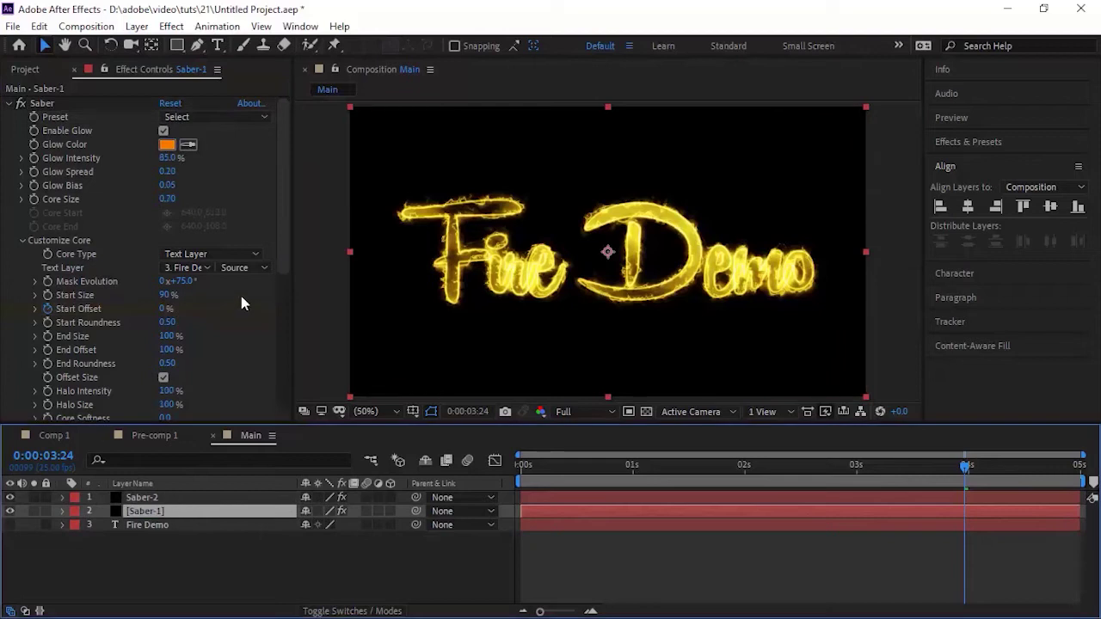
left_click(167, 144)
left_click(419, 171)
left_click(199, 497)
left_click(164, 143)
type("FF7200")
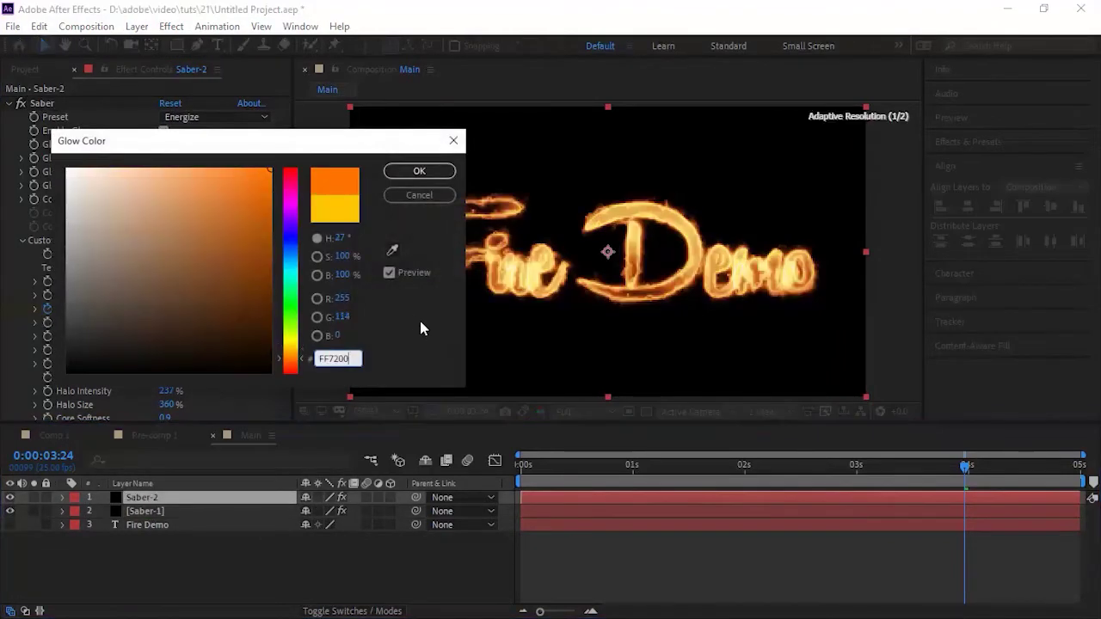
left_click(422, 171)
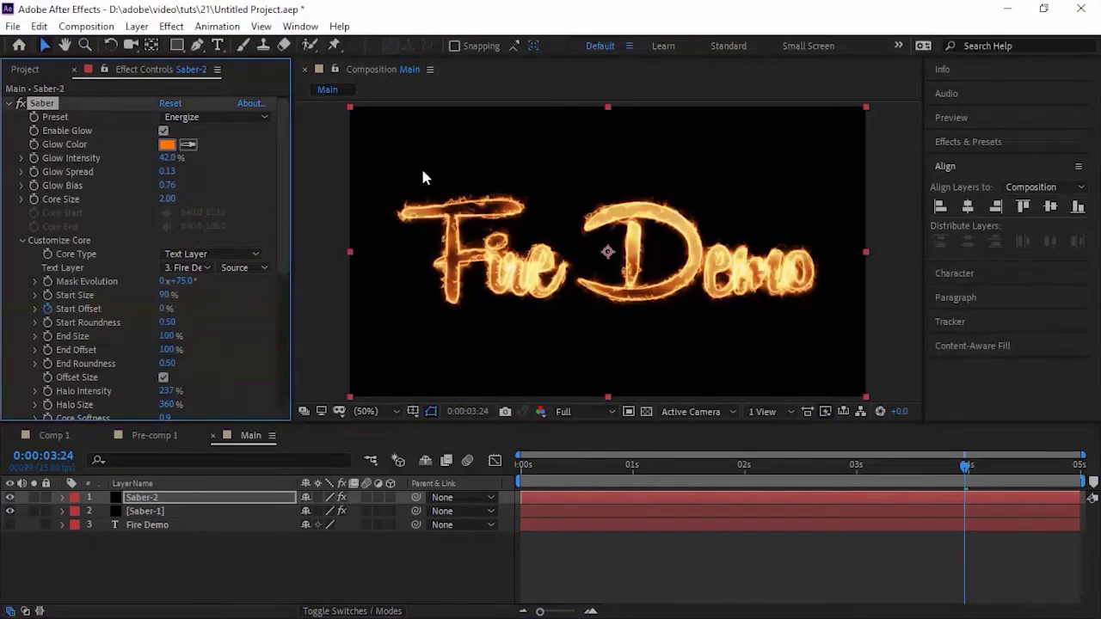
- Show the layer blending modes and set Saber-2's mode to Add
left_click(352, 611)
left_click(320, 497)
left_click(370, 265)
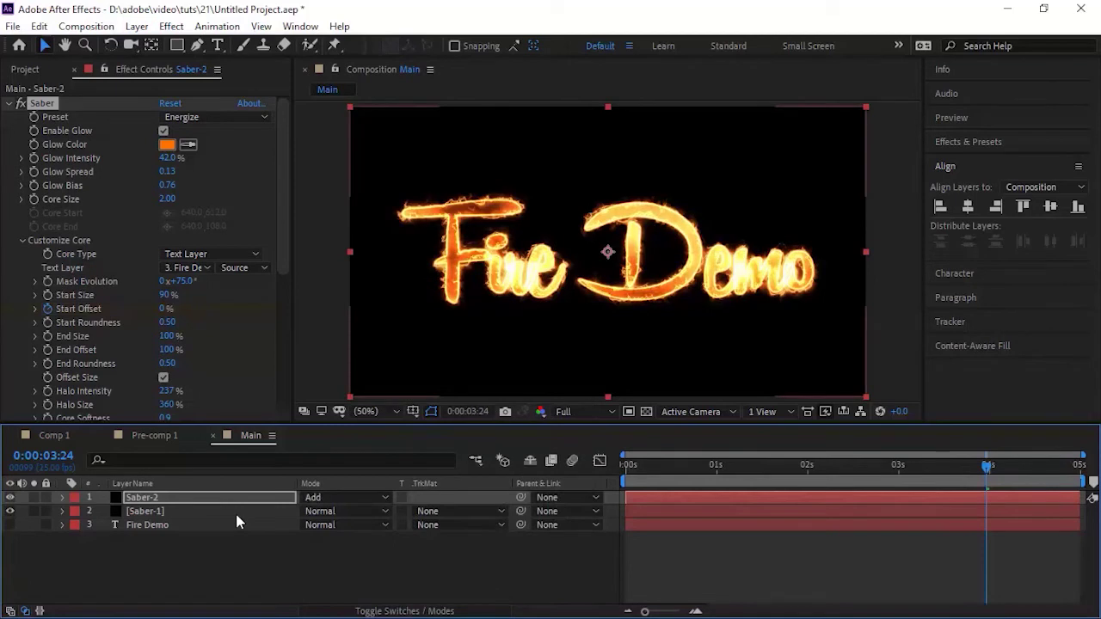
- Reveal Saber-2's keyframes and move its last Start Offset keyframe to 0:00:03:00
key("u")
left_click(964, 582)
left_click_drag(989, 525, 901, 530)
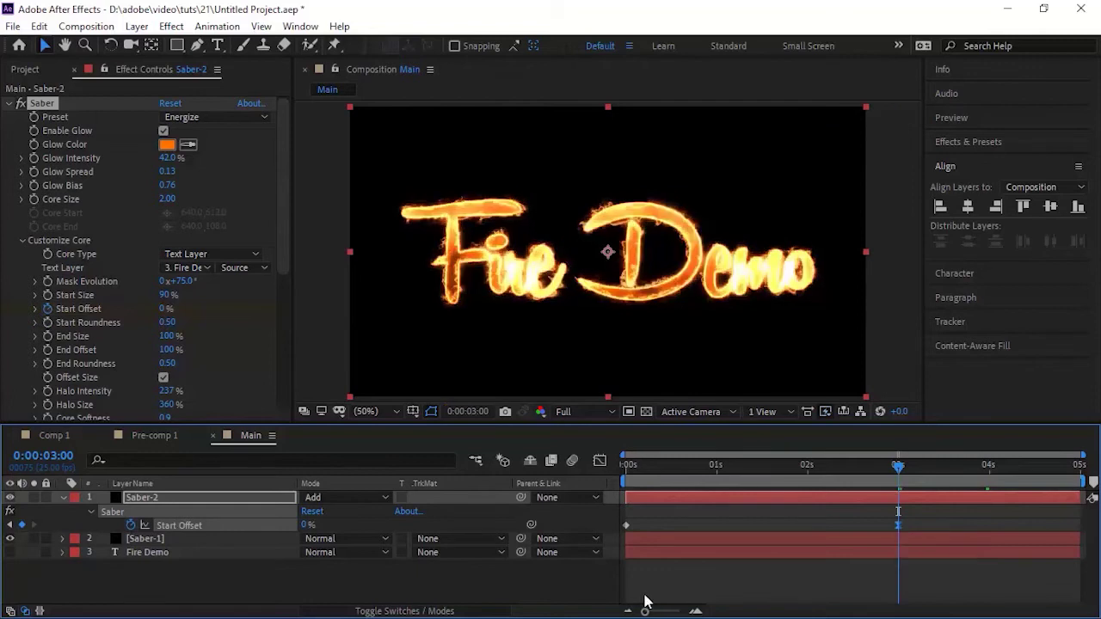
left_click(389, 592)
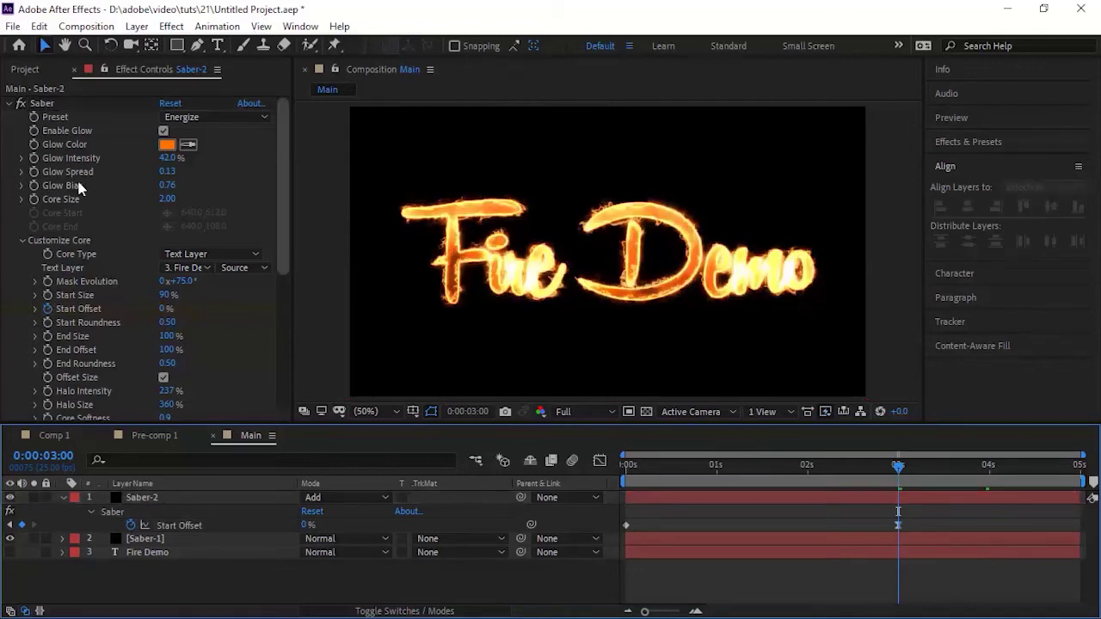
- Set Saber-2's Glow Bias to 0.40
left_click(167, 184)
type(".4")
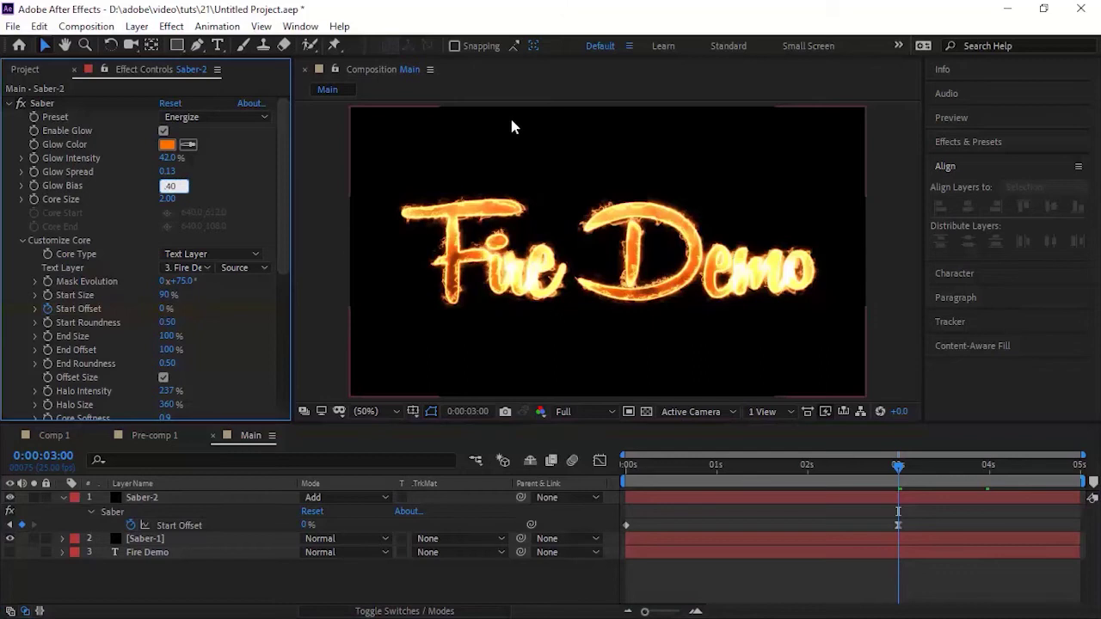
type("0")
key("Return")
- Examine the burning letters of "Fire" up close at Full resolution and 100% magnification, at 3 seconds and at 0:00:01:04
left_click(588, 412)
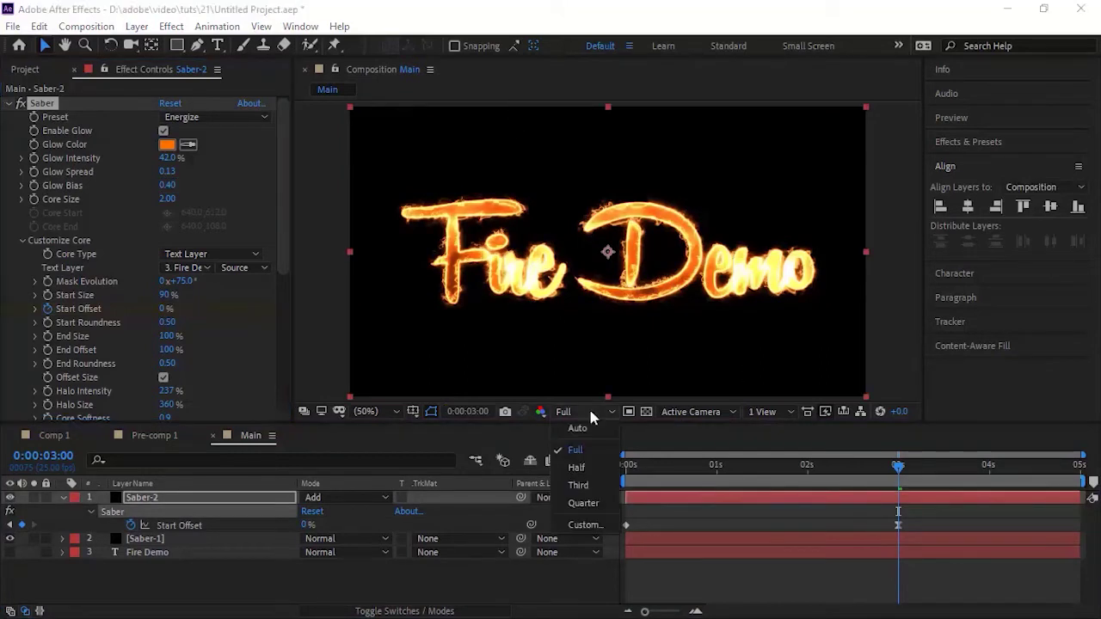
left_click(585, 482)
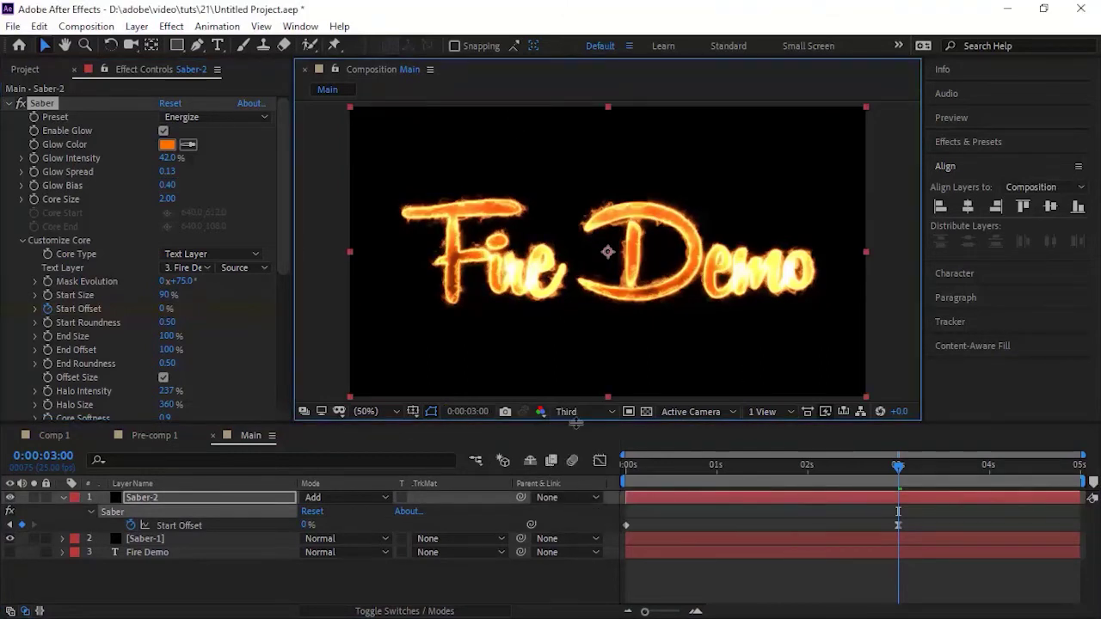
left_click(577, 414)
left_click(581, 453)
key("slash")
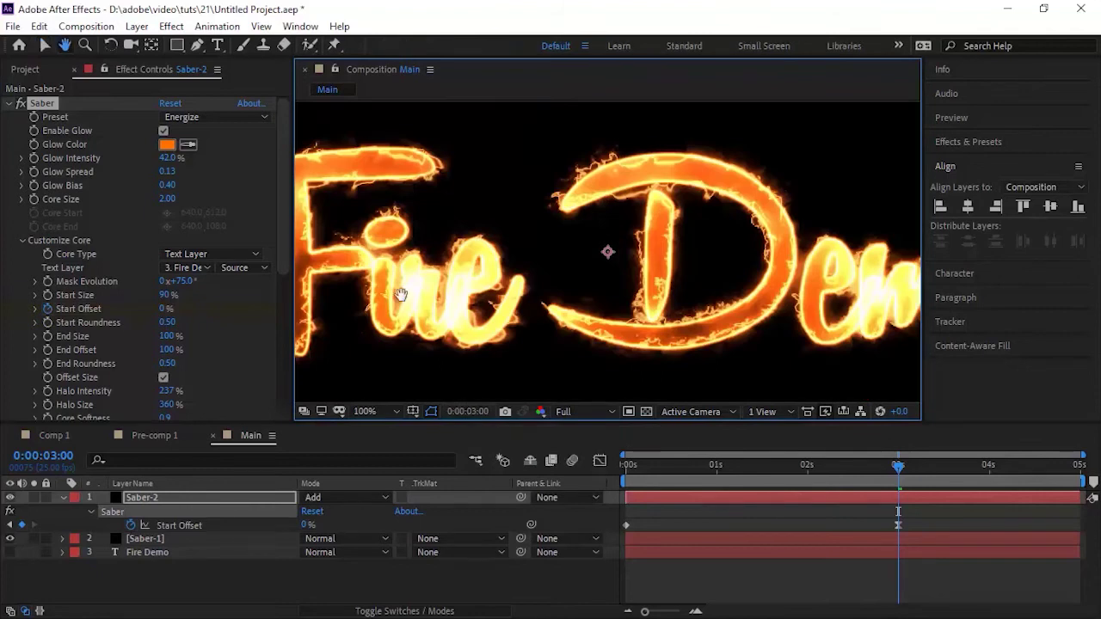
left_click_drag(405, 250, 558, 260)
key("v")
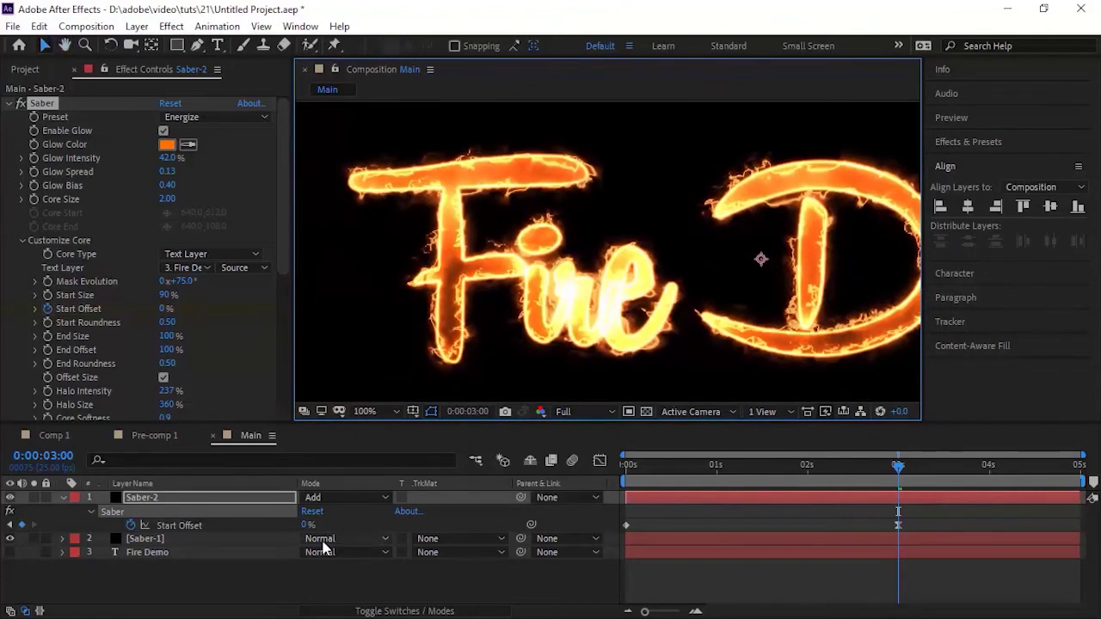
left_click_drag(776, 468, 731, 467)
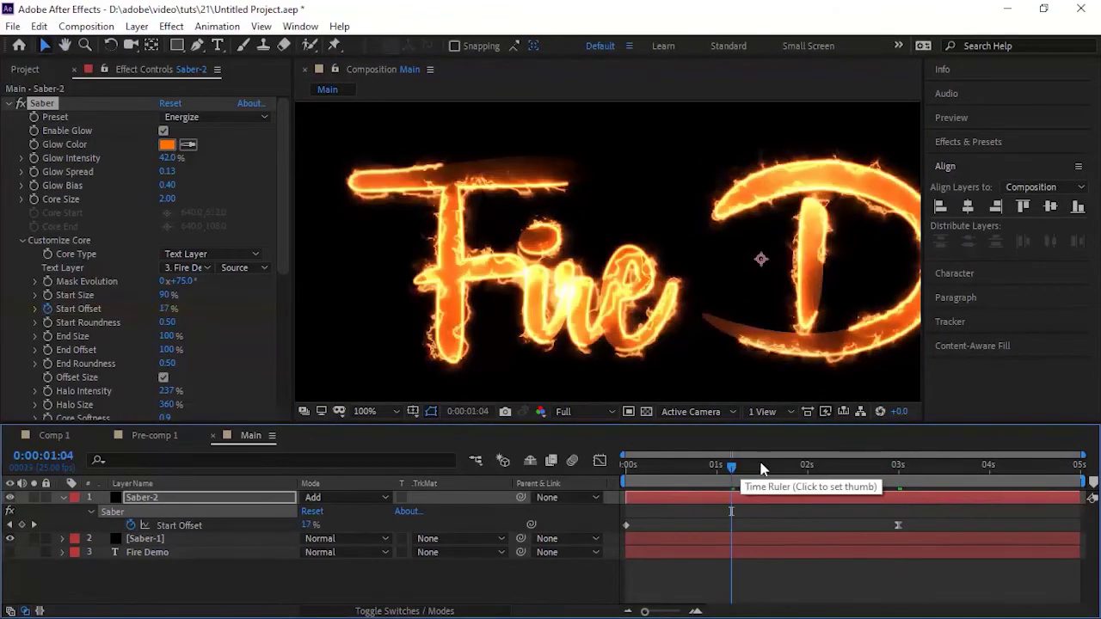
- Set Saber-2's Alpha Mode to Disable and check the glow on the whole text around 0:00:00:22
scroll(258, 327, "down", 6)
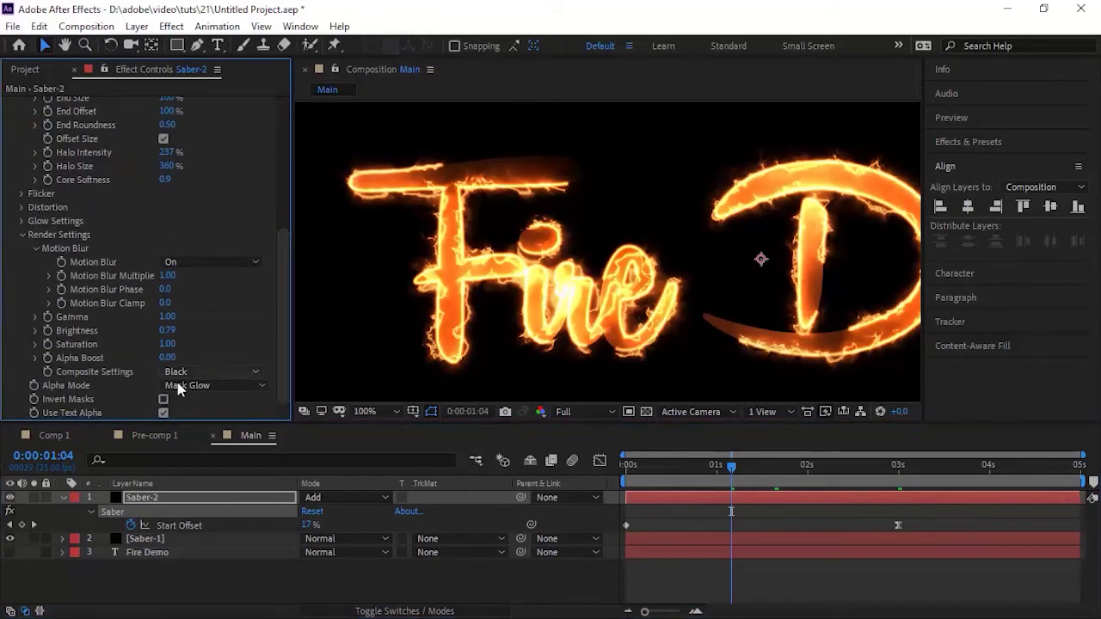
left_click(257, 385)
left_click(216, 456)
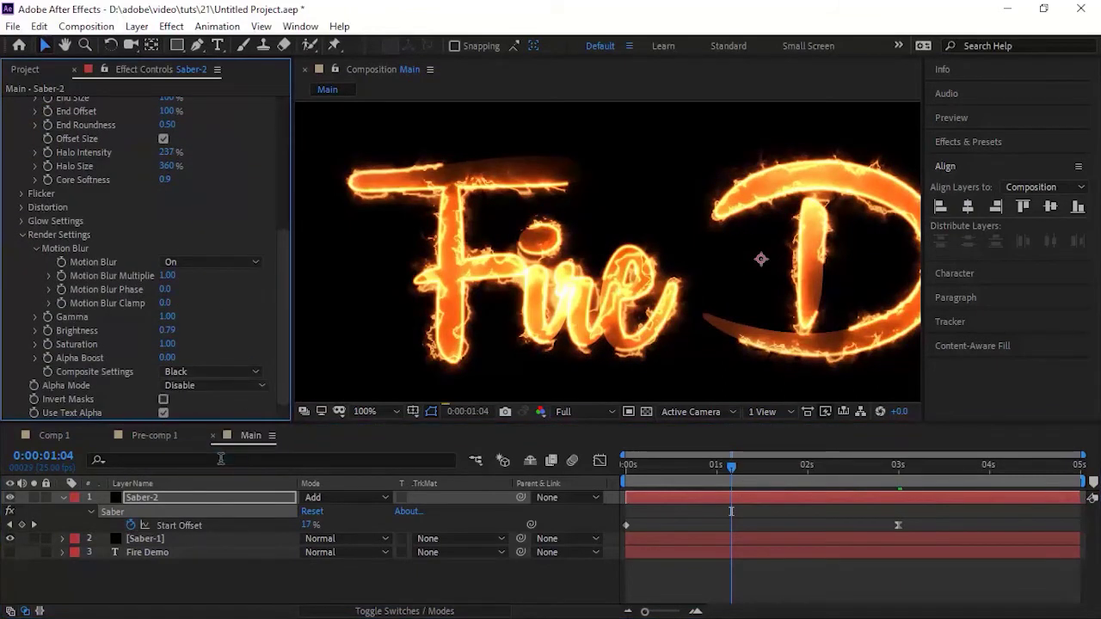
mouse_move(282, 356)
left_mouse_down()
mouse_move(279, 311)
mouse_move(281, 350)
left_mouse_up()
left_click(688, 467)
key("comma")
left_click_drag(758, 297, 631, 290)
left_click_drag(733, 468, 741, 471)
key("period")
key("comma")
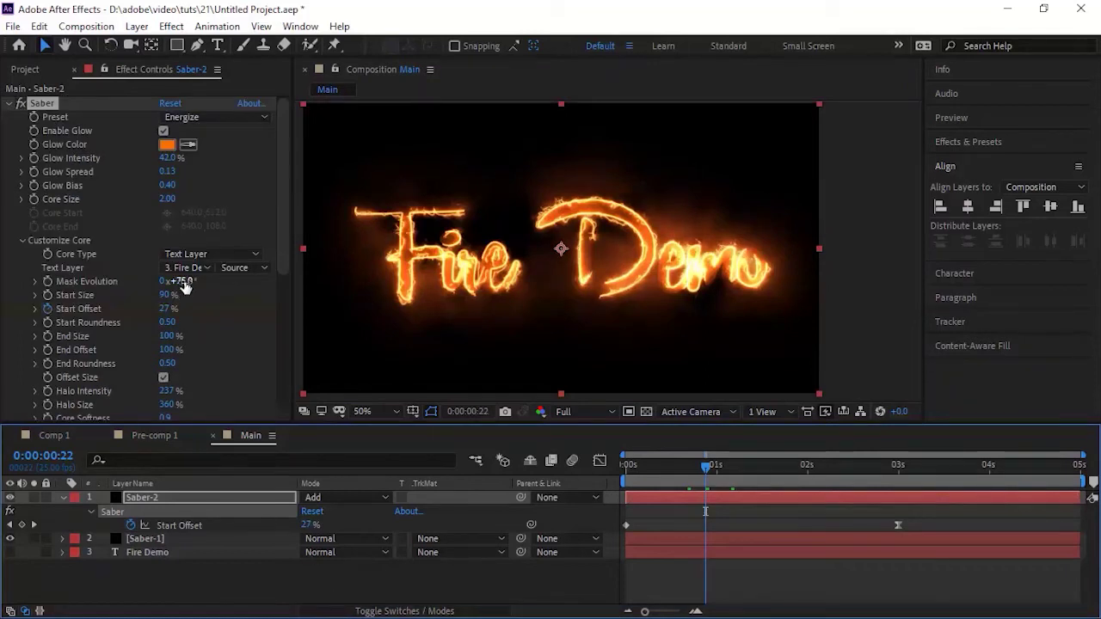
- Set Saber-2's Mask Evolution to 100° and check the text at 0:00:00:14
left_click(183, 282)
type("100")
key("Return")
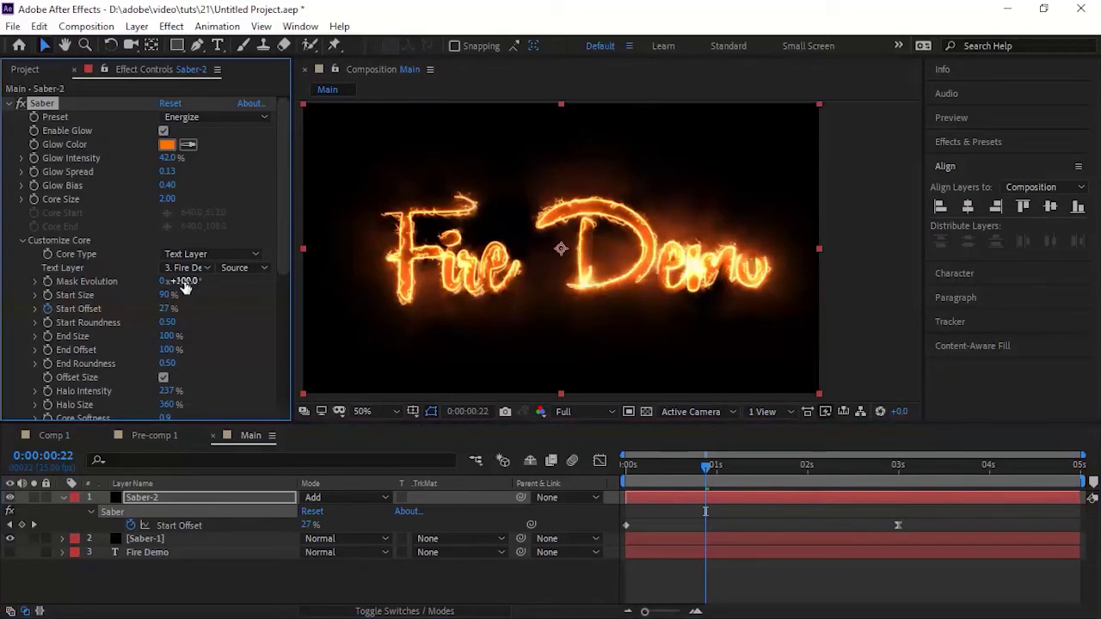
left_click(677, 467)
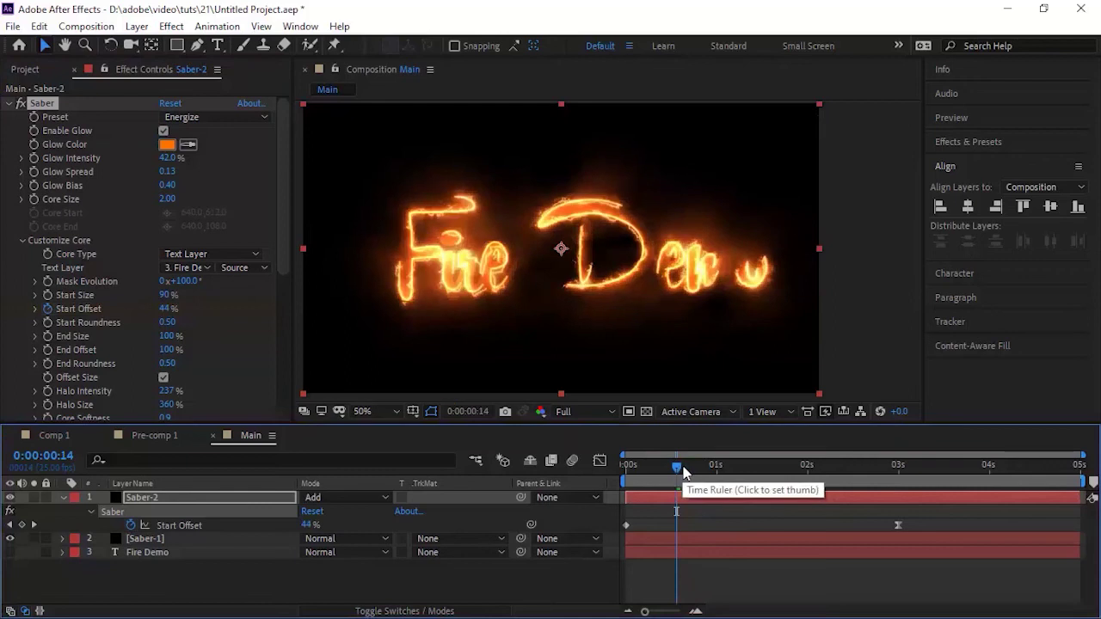
- Collapse Saber-2's properties and pre-compose Saber-2, Saber-1 and the Fire Demo text layer into a composition named Demo
left_click(23, 240)
left_click(9, 104)
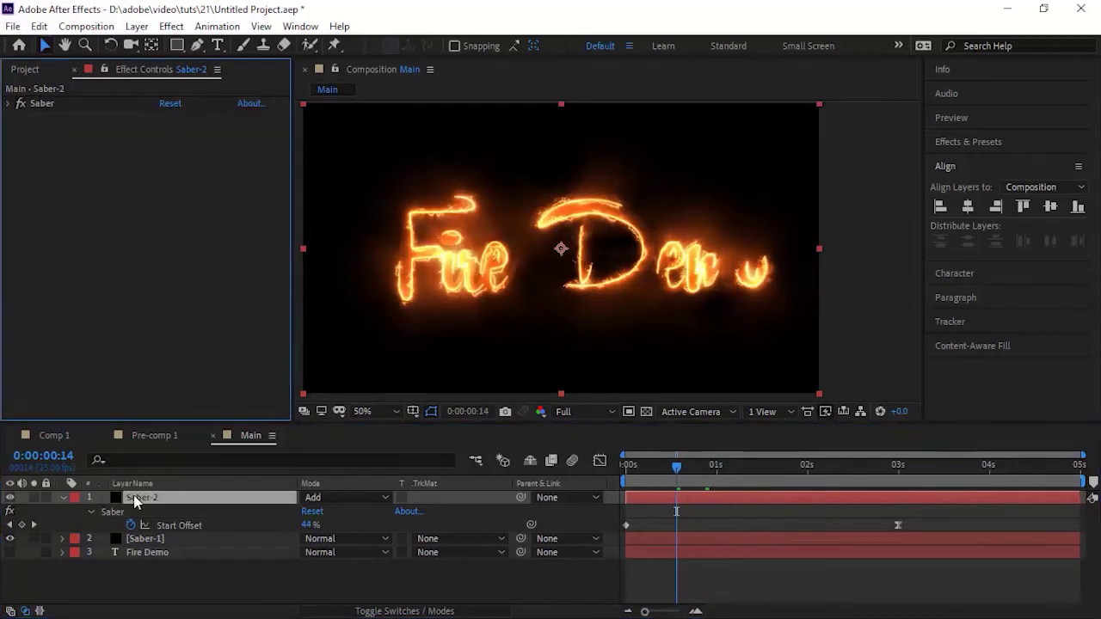
left_click(62, 498)
left_click(145, 525, "shift")
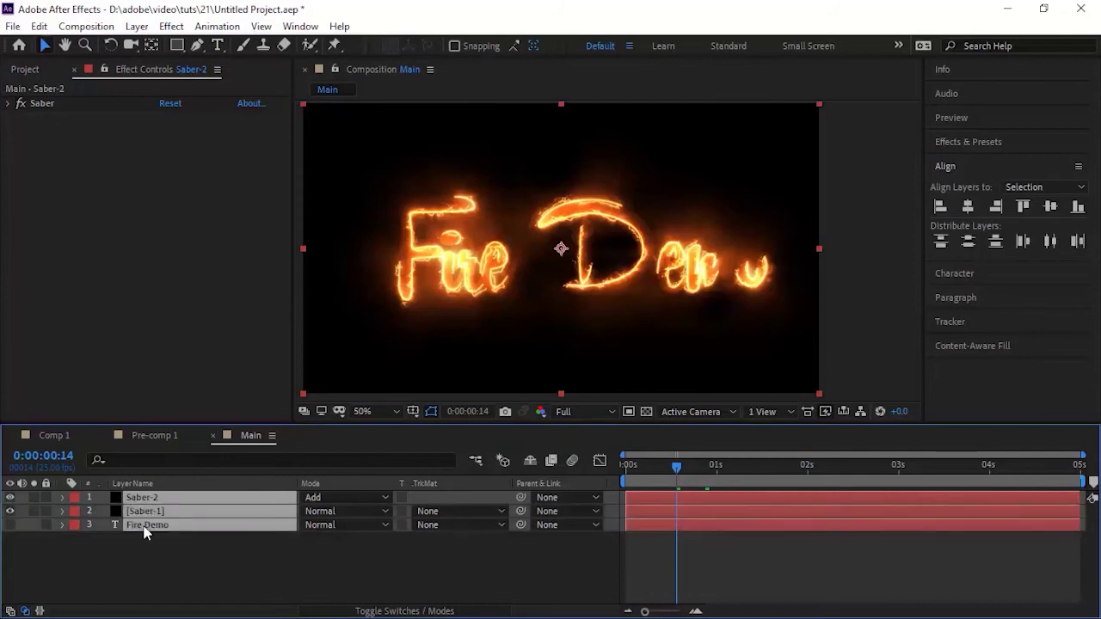
key("ctrl+shift+c")
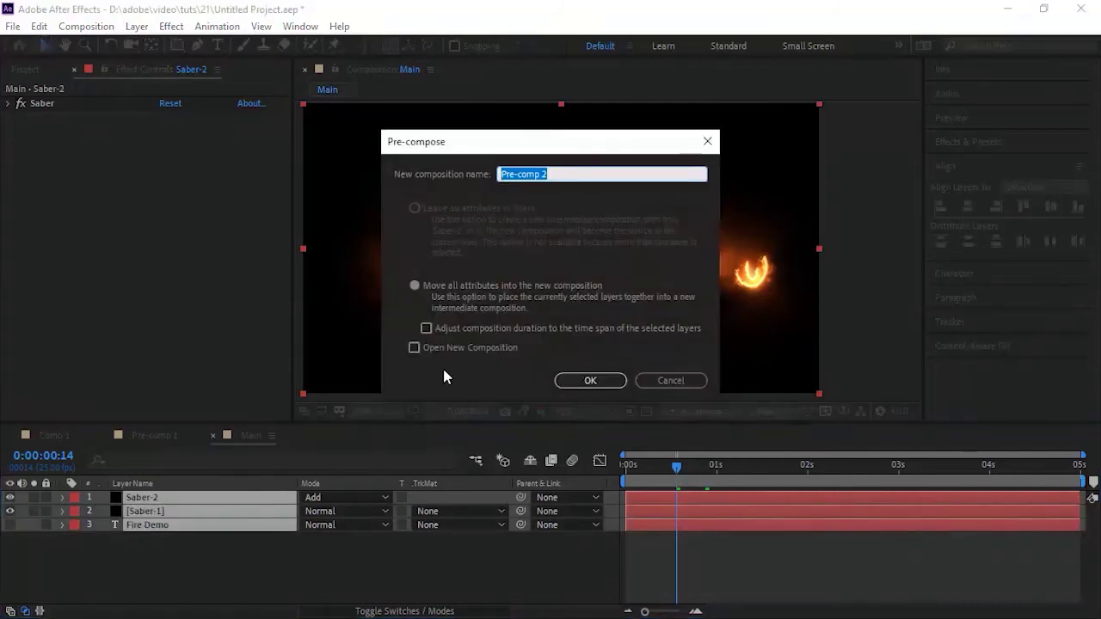
type("Demo")
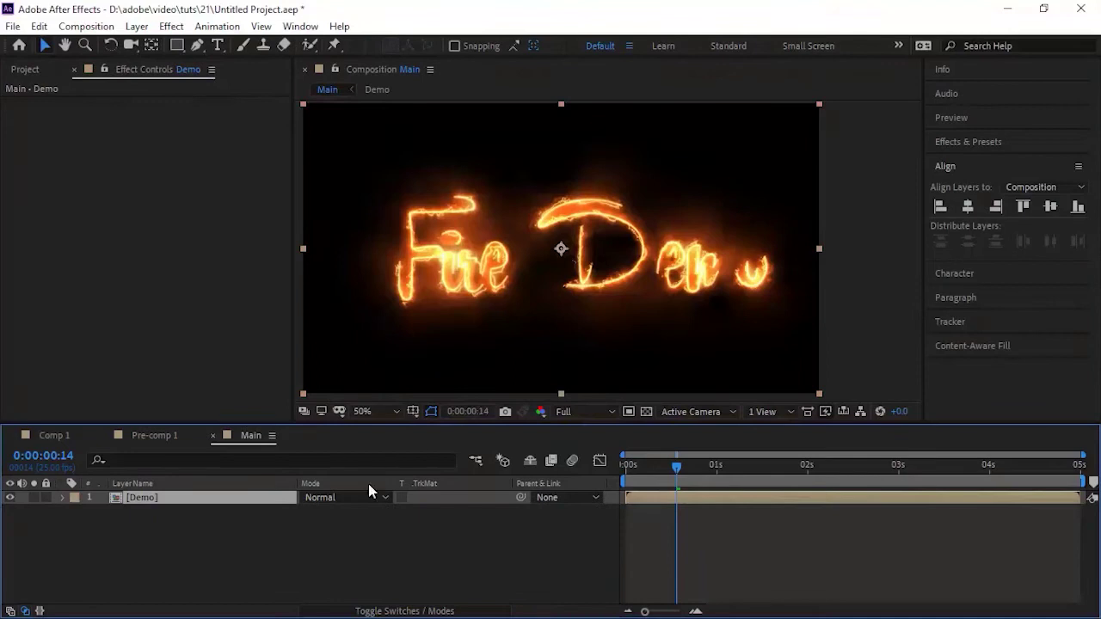
- Apply the Heat Distortion effect to the Demo layer and check it at frames up to 0:00:01:23
left_click(370, 535)
left_click(171, 26)
left_click(142, 499)
left_click(171, 26)
left_click(412, 556)
left_click(743, 465)
left_click(766, 465)
left_click(800, 466)
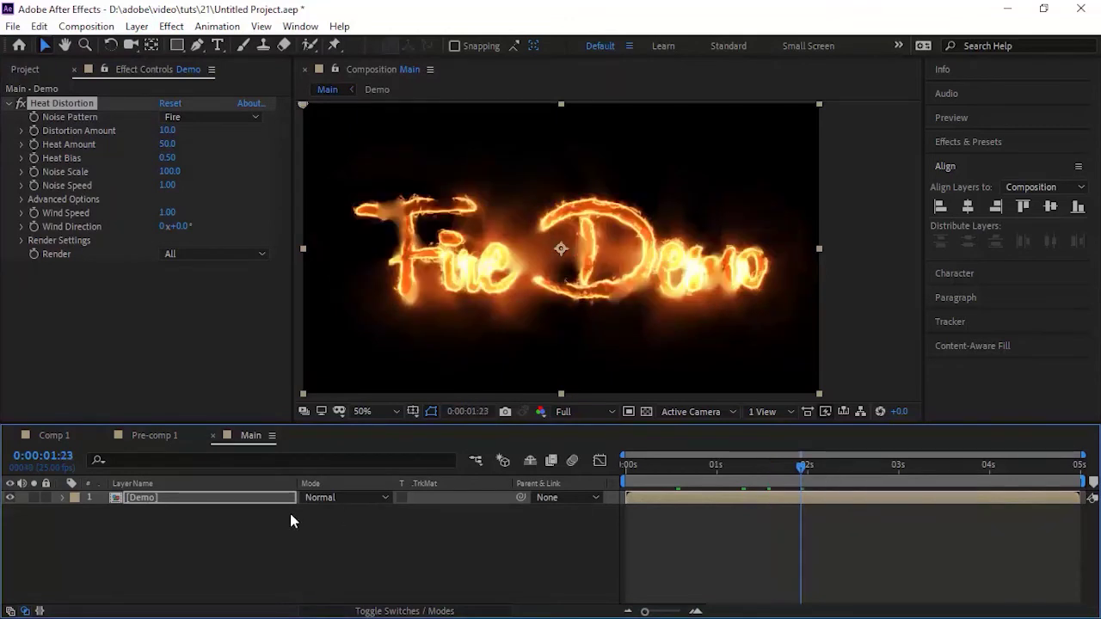
- Set the Demo layer's Heat Distortion to a Distortion Amount of 5 and a Heat Amount of 10
double_click(142, 498)
left_click(250, 435)
left_click(169, 131)
type("5")
left_click(170, 144)
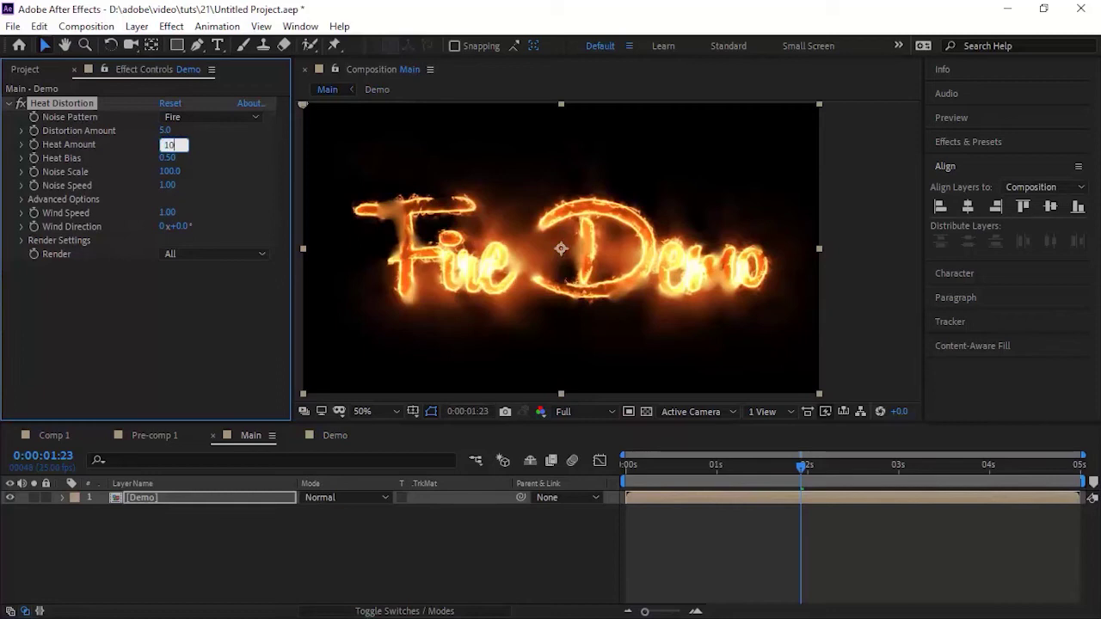
type("20")
key("Return")
left_click(171, 146)
type("10")
key("Return")
- Set the Heat Distortion Noise Scale to 50 and check the text up to 0:00:02:11
left_click(168, 176)
type("50")
key("Return")
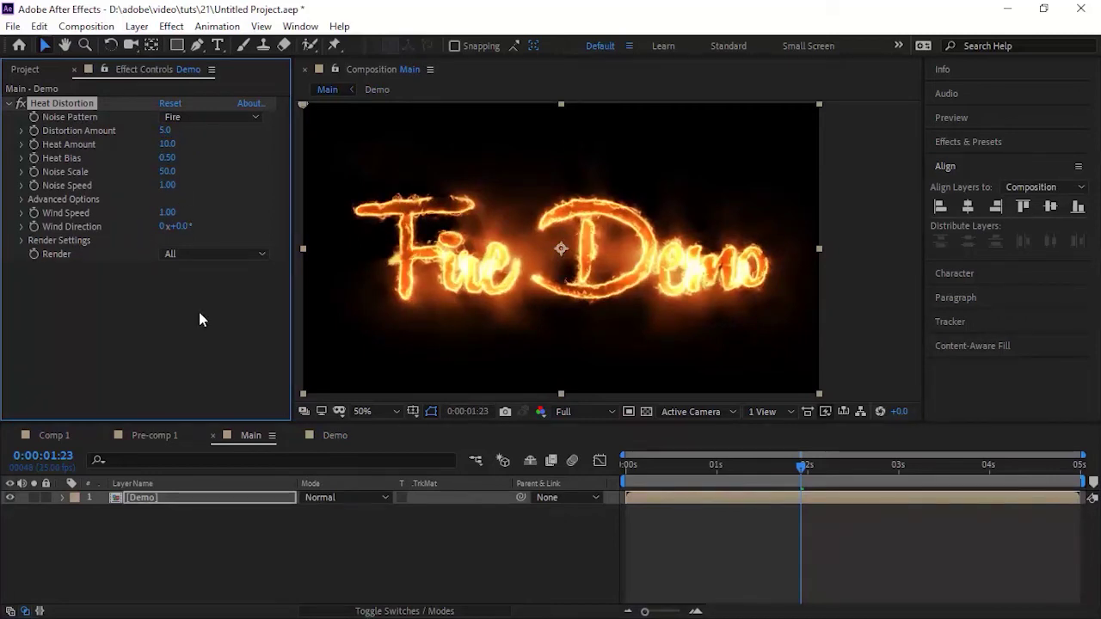
mouse_move(800, 466)
left_mouse_down()
mouse_move(727, 467)
mouse_move(798, 470)
left_mouse_up()
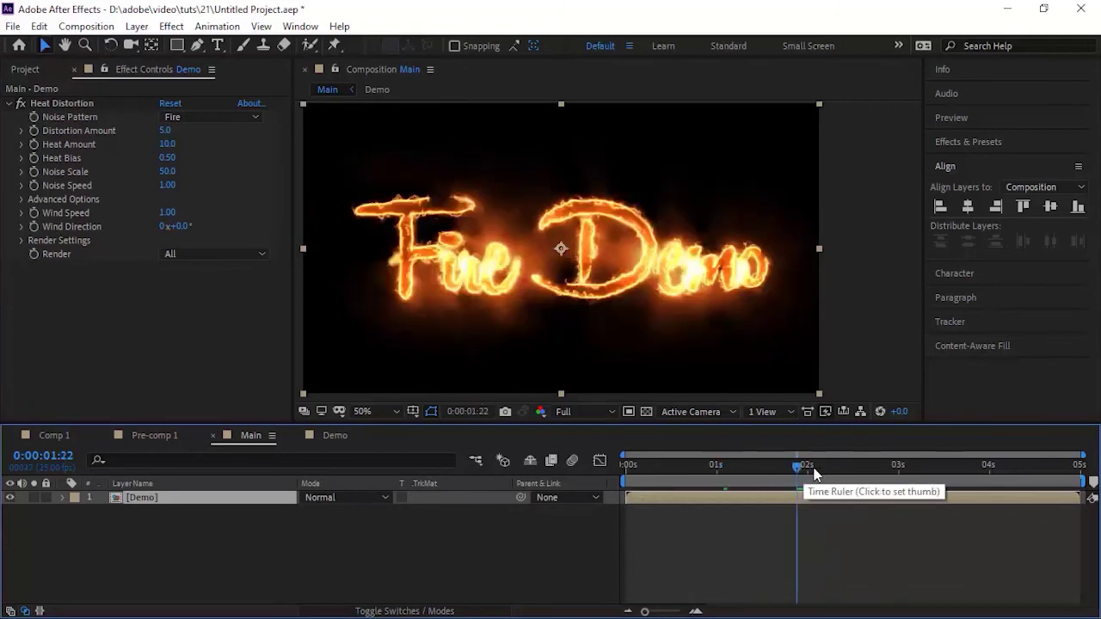
left_click(847, 468)
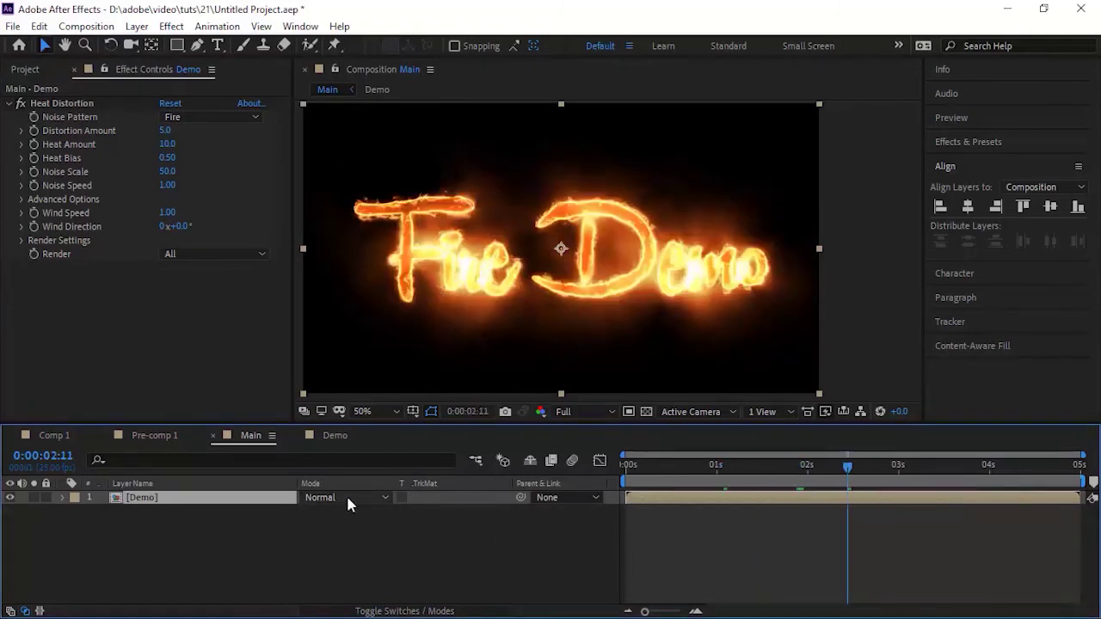
- Open the Demo composition, set Saber-1's Glow Intensity to 40%, and return to the Main composition
left_click(334, 436)
left_click(225, 564)
left_click(172, 512)
left_click(168, 159)
type("40")
key("Return")
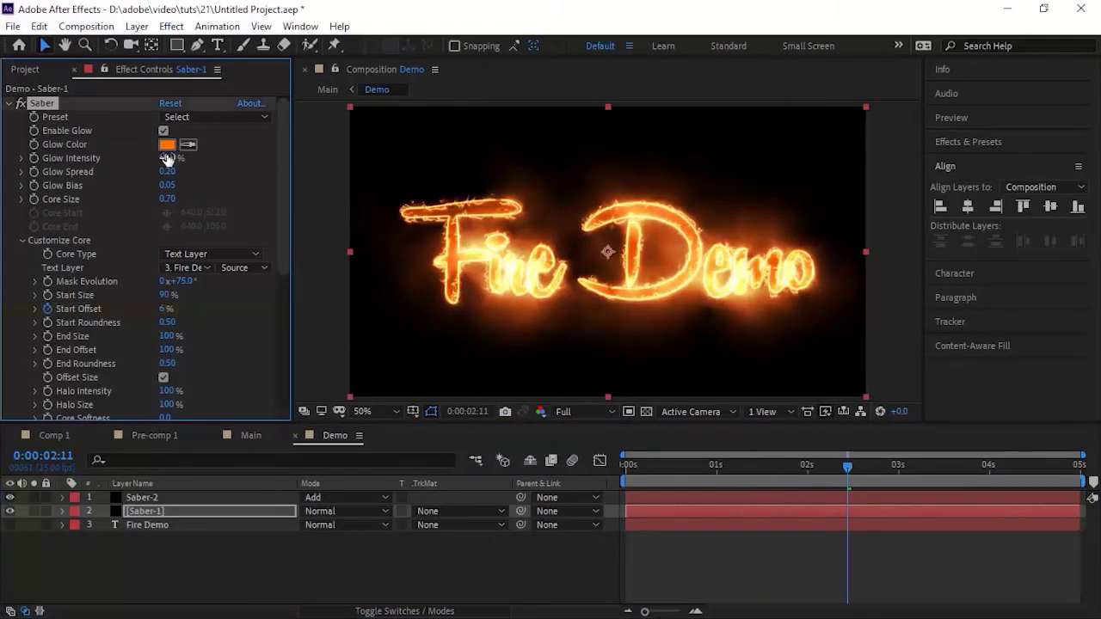
key("ctrl+Up")
left_click(249, 435)
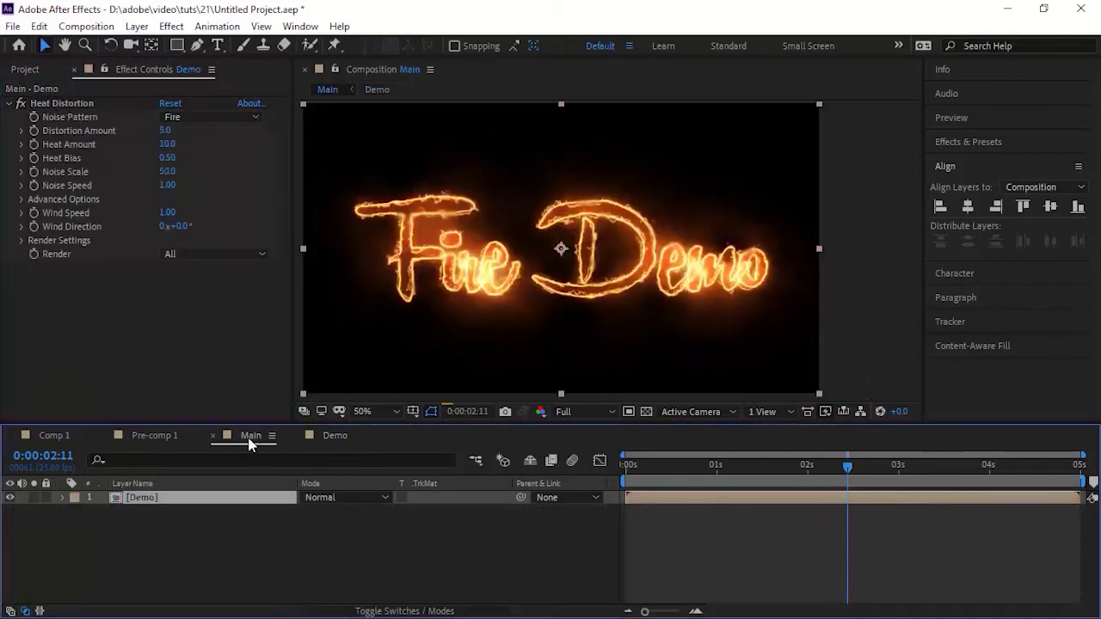
- Try a stronger Distortion Amount and a Heat Amount of 25 on the Demo layer's Heat Distortion at 0:00:04:05
left_click_drag(845, 475, 1008, 474)
left_click(165, 131)
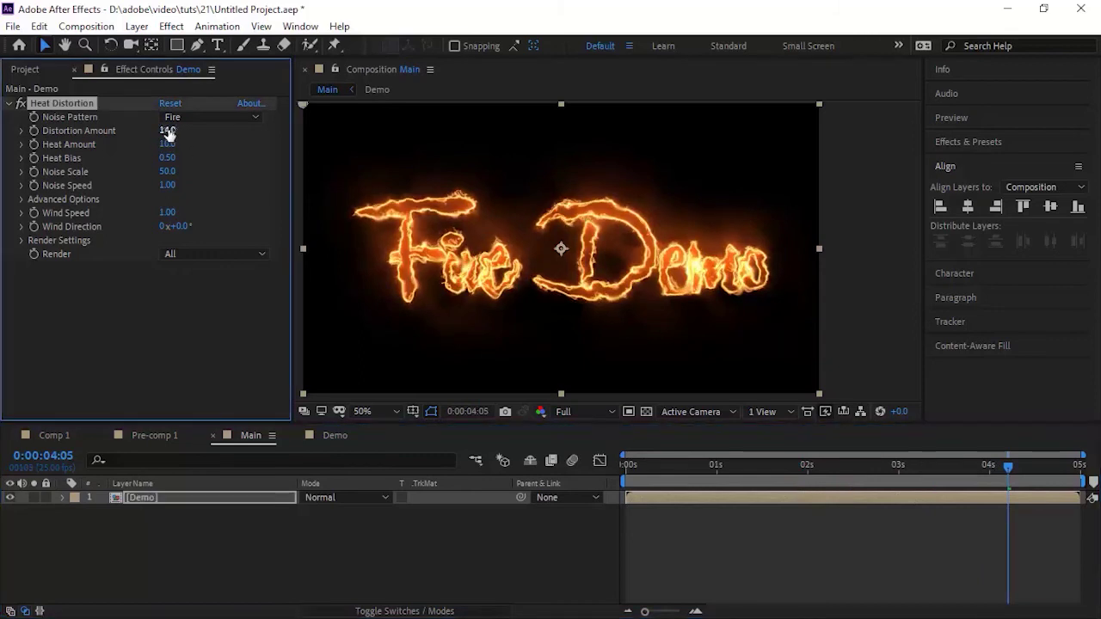
left_click(167, 145)
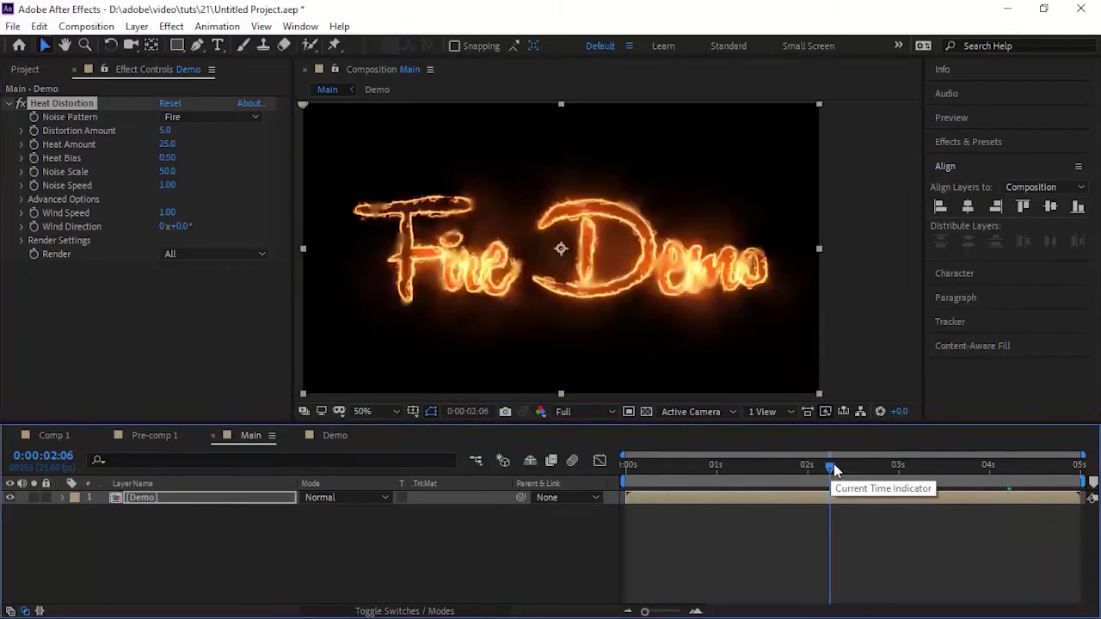
- Play the Main composition from the beginning to preview the fire text animation
left_click_drag(831, 469, 854, 469)
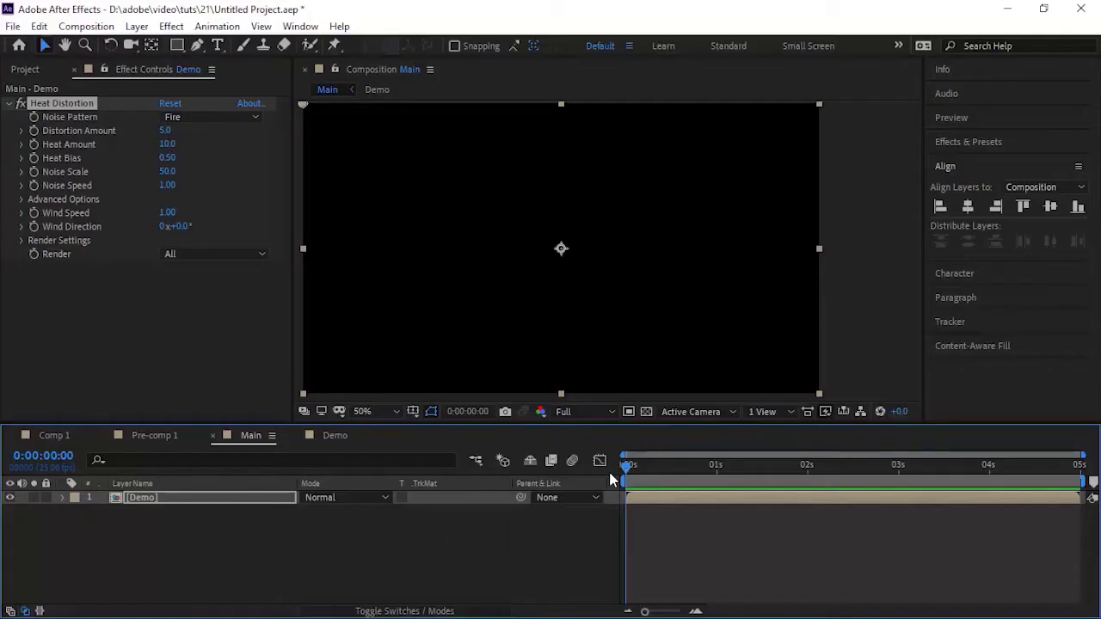
key("space")
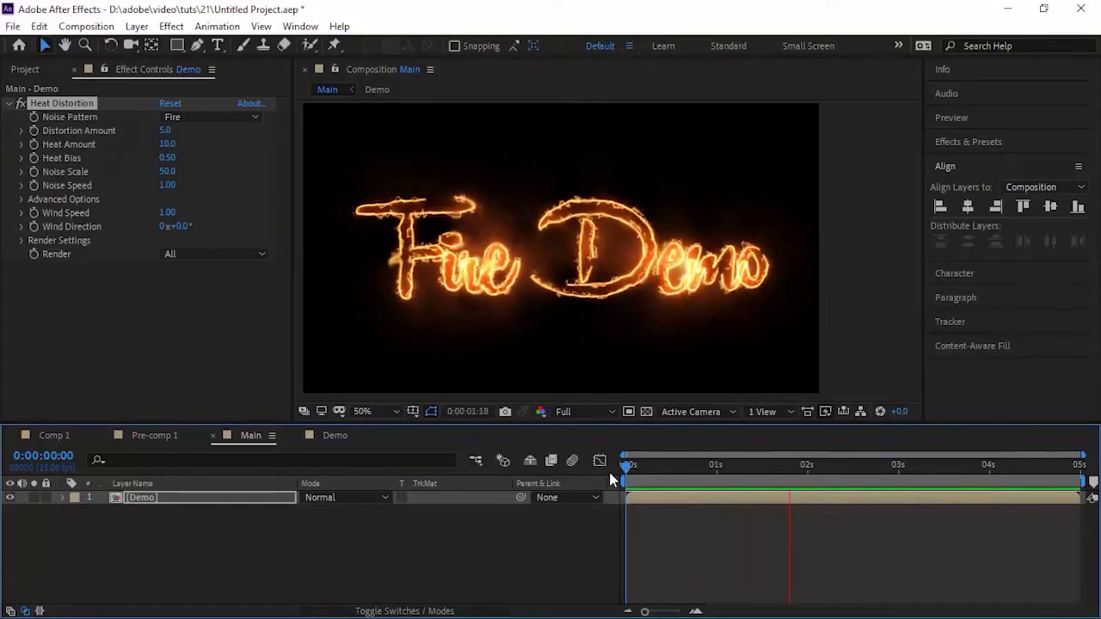